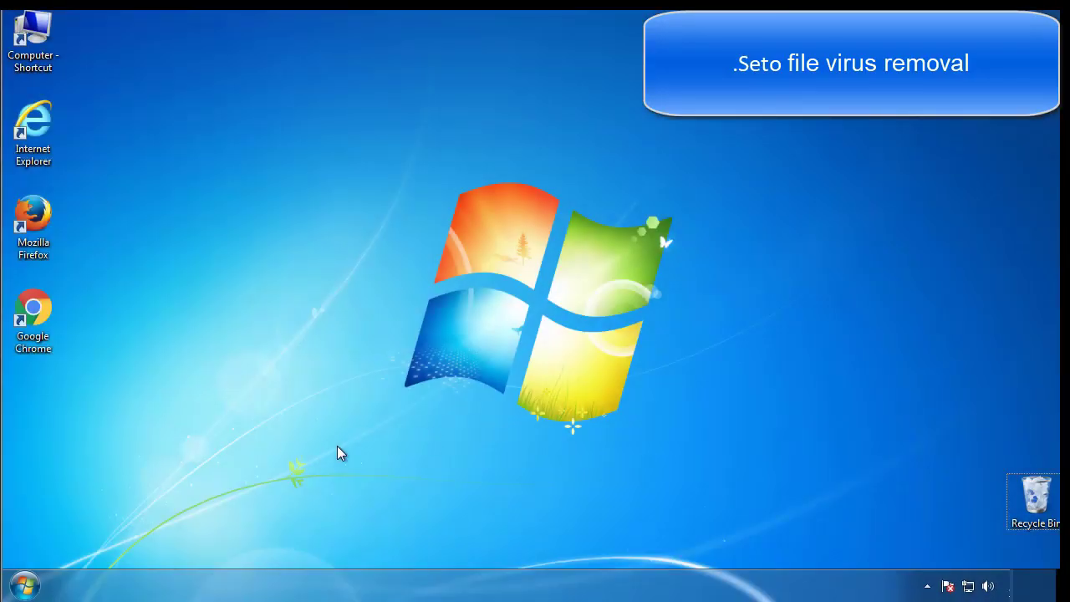
Launch msconfig and enable Safe boot (Minimal) on the Boot tab, confirming with OK
{"action": "left_click", "coordinate": [37, 586]}
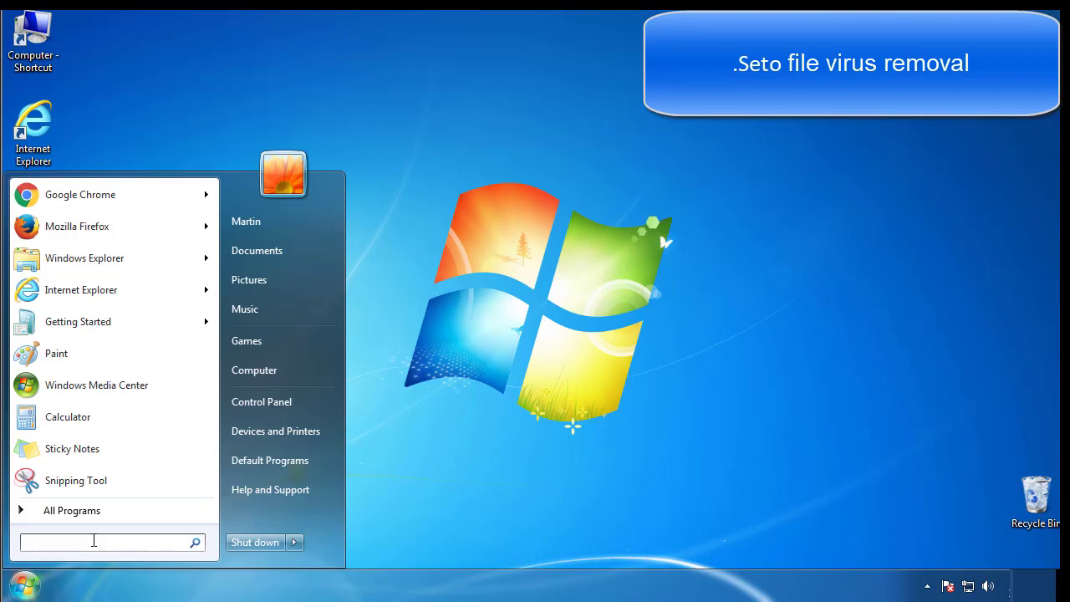
{"action": "type", "text": "mscon"}
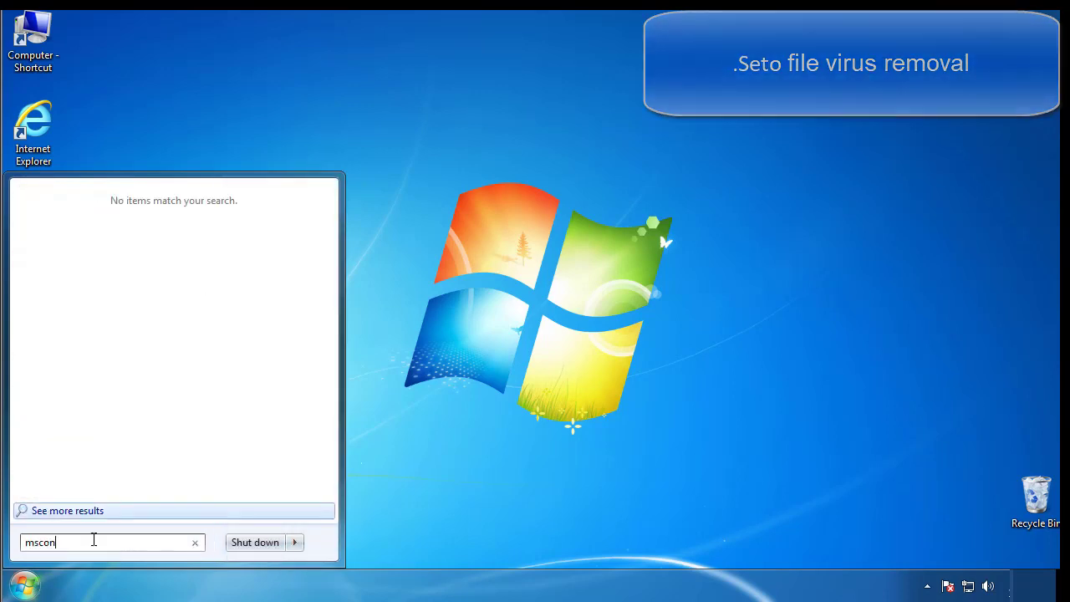
{"action": "type", "text": "fig"}
{"action": "key", "text": "Return"}
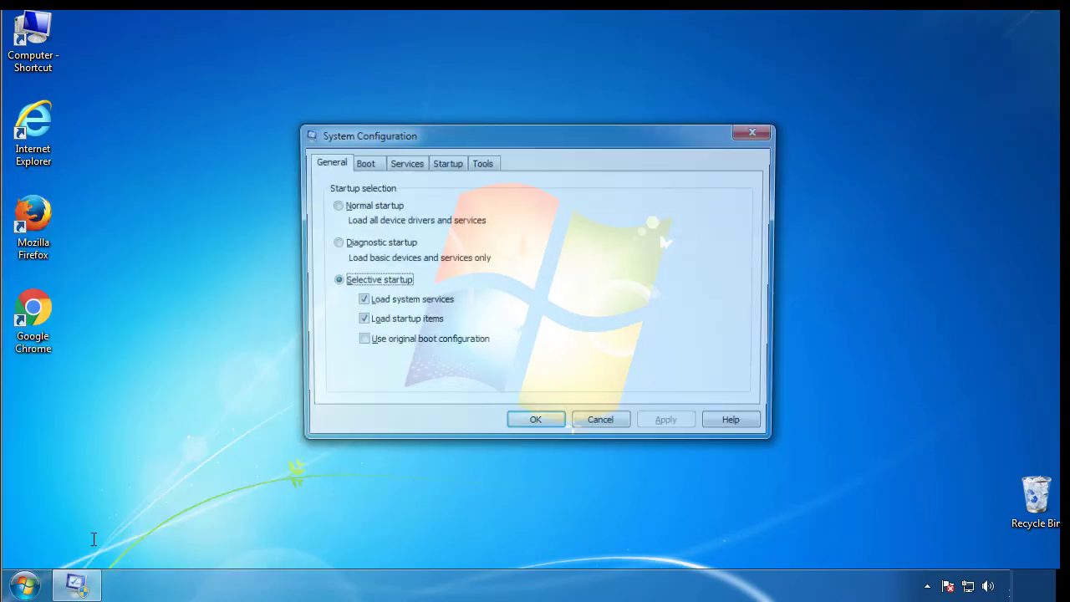
{"action": "left_click", "coordinate": [361, 163]}
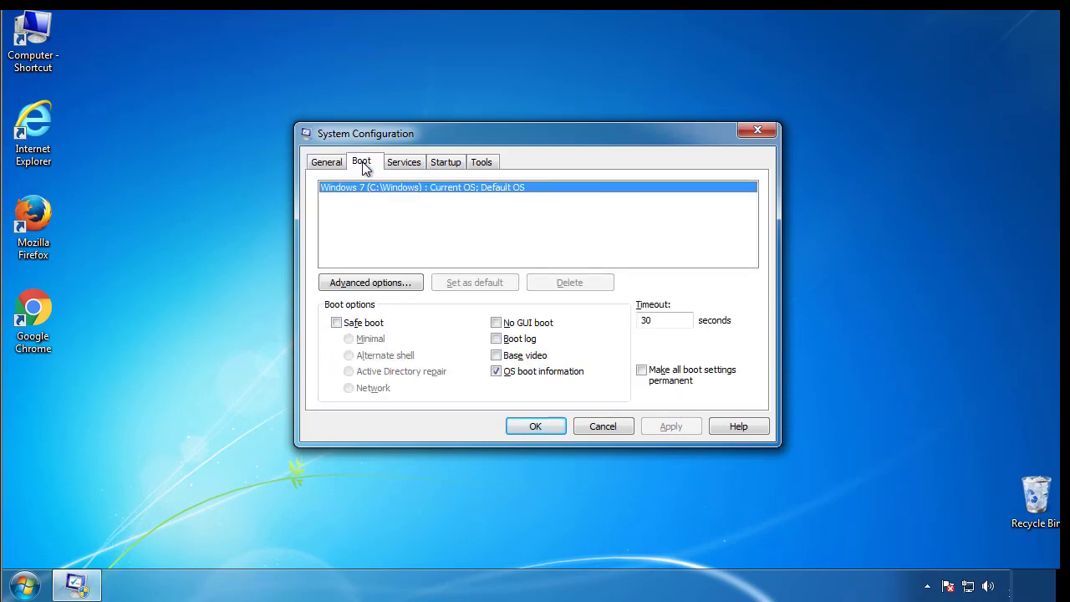
{"action": "left_click", "coordinate": [337, 322]}
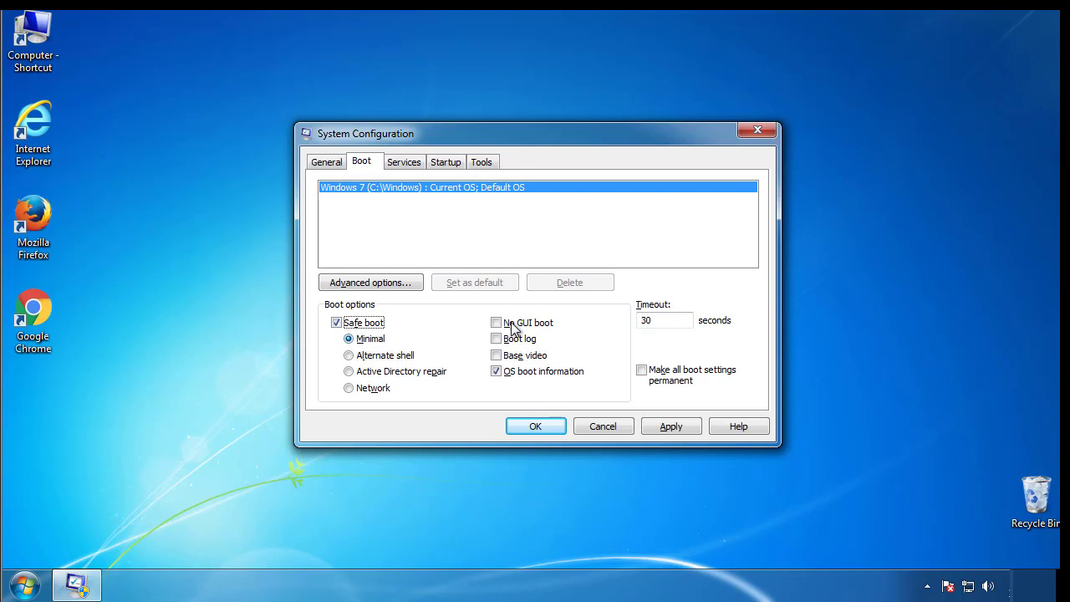
{"action": "left_click", "coordinate": [550, 433]}
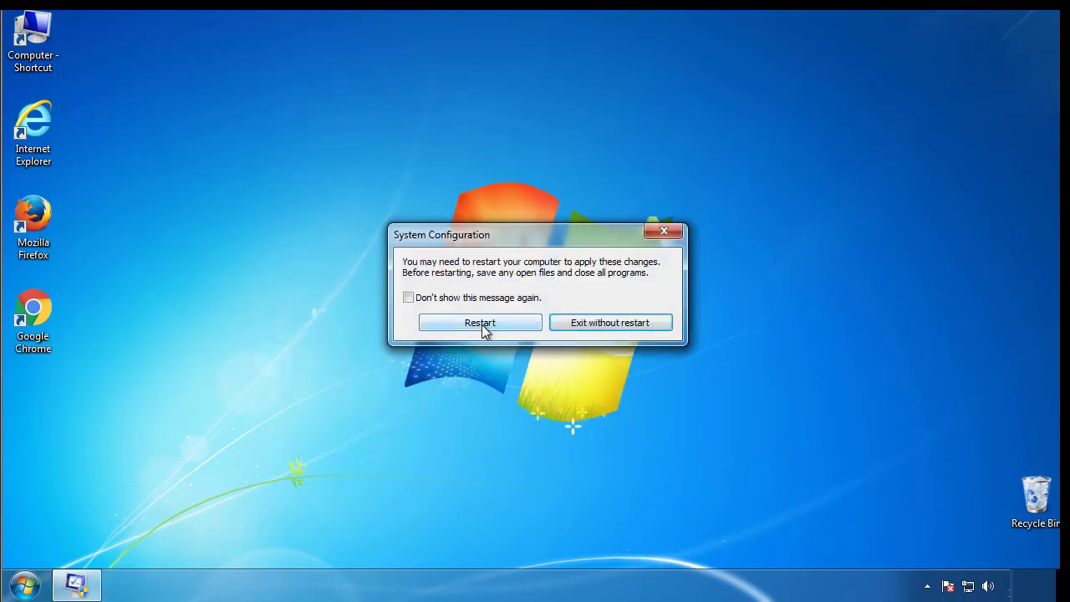
Restart into Safe Mode, then set Folder Options to show hidden files, folders and drives
{"action": "left_click", "coordinate": [482, 326]}
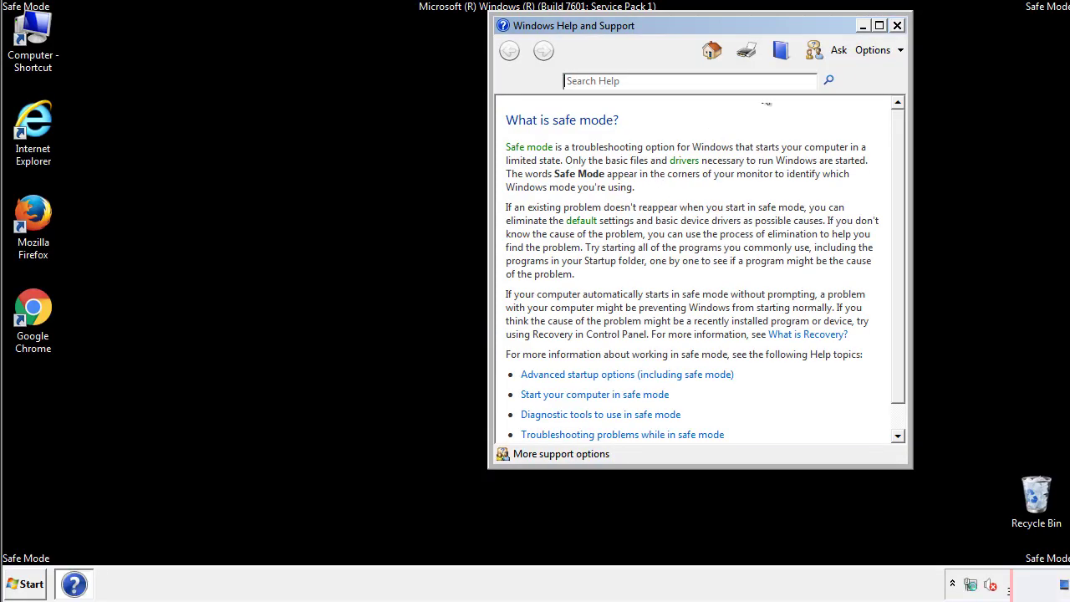
{"action": "left_click", "coordinate": [897, 25]}
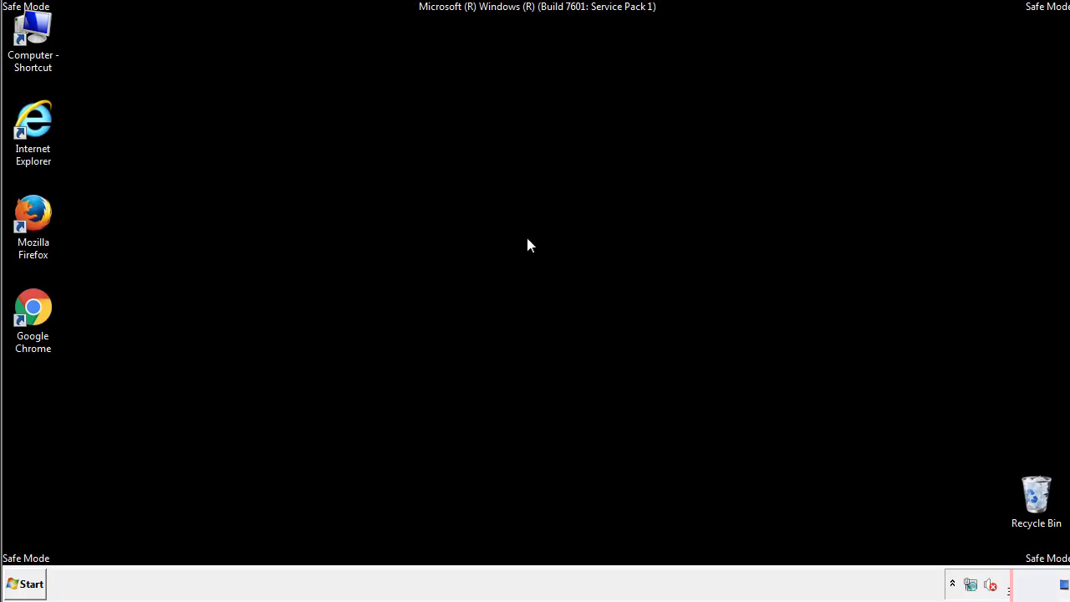
{"action": "left_click", "coordinate": [34, 583]}
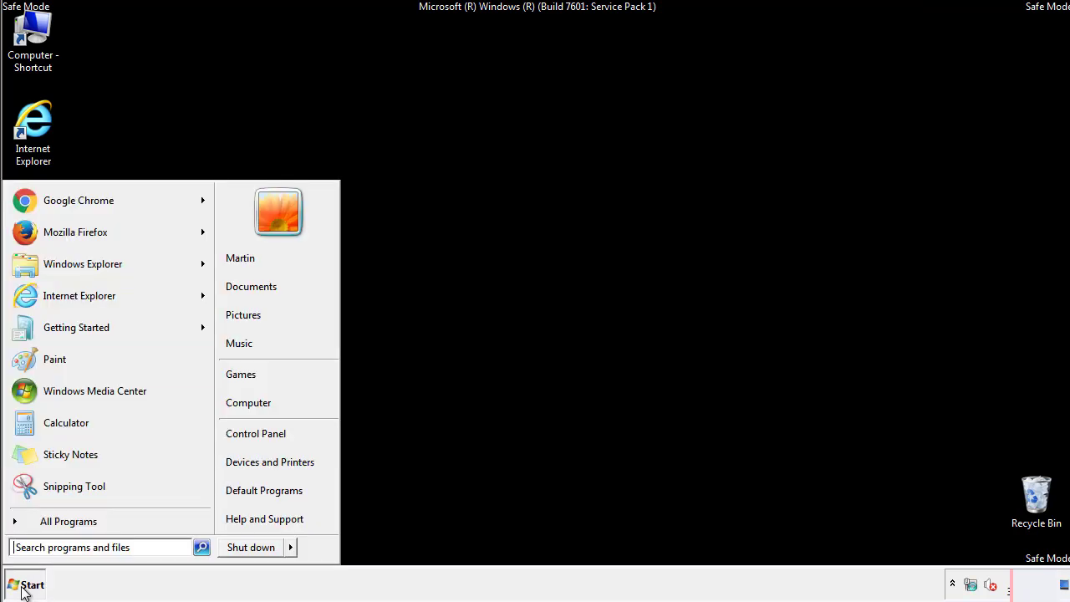
{"action": "left_click", "coordinate": [267, 432]}
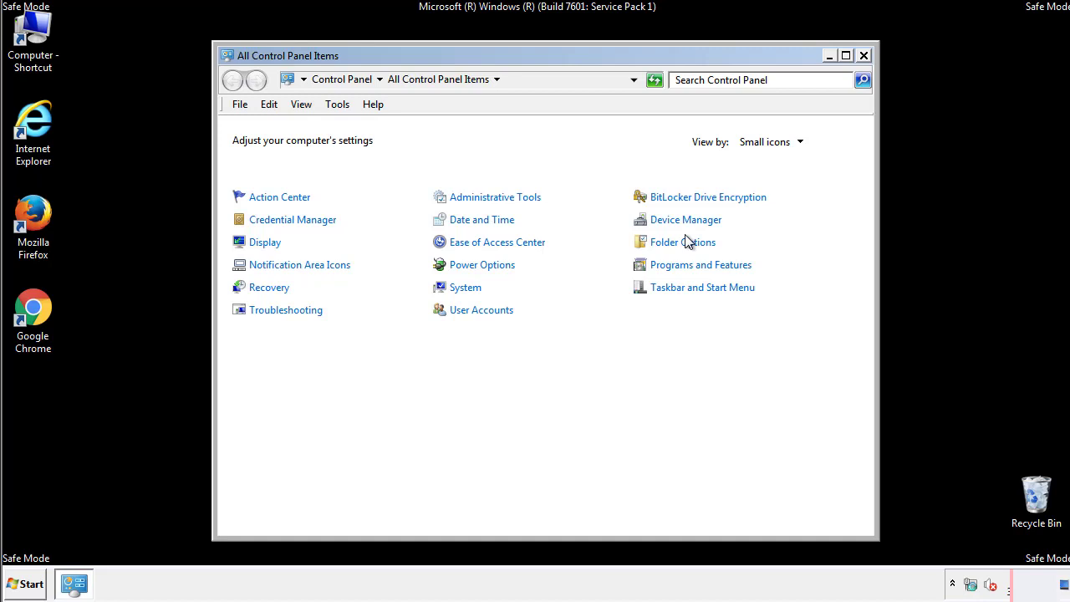
{"action": "left_click", "coordinate": [685, 244]}
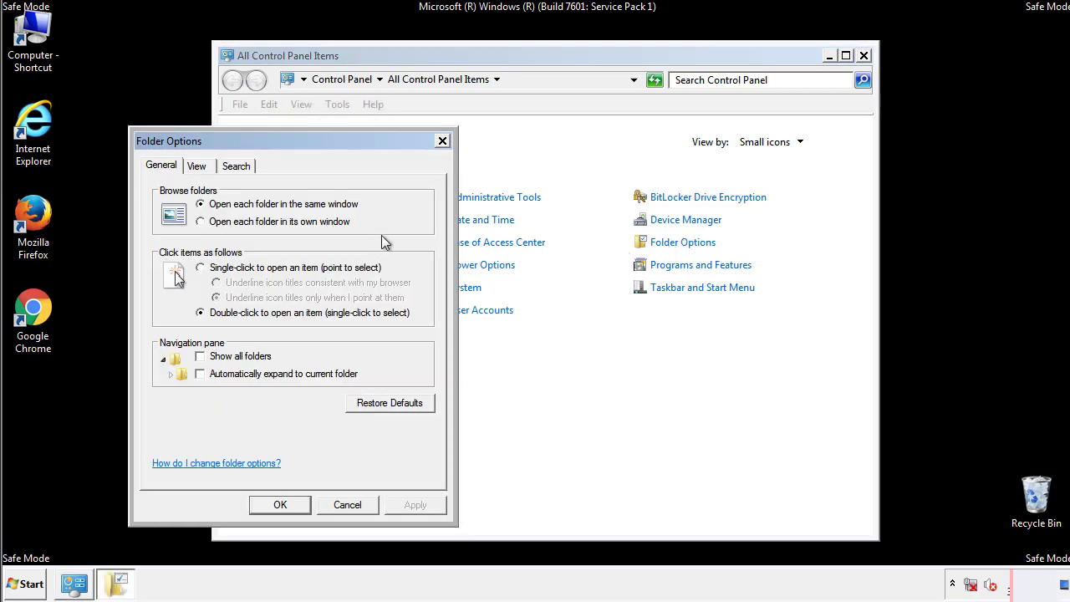
{"action": "left_click", "coordinate": [198, 167]}
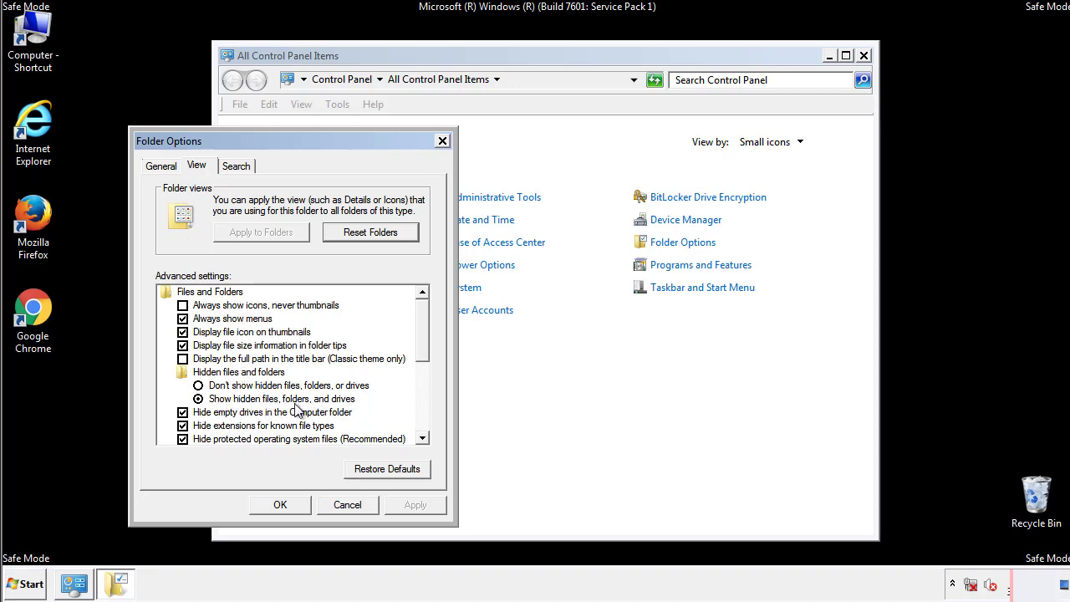
{"action": "left_click", "coordinate": [288, 504]}
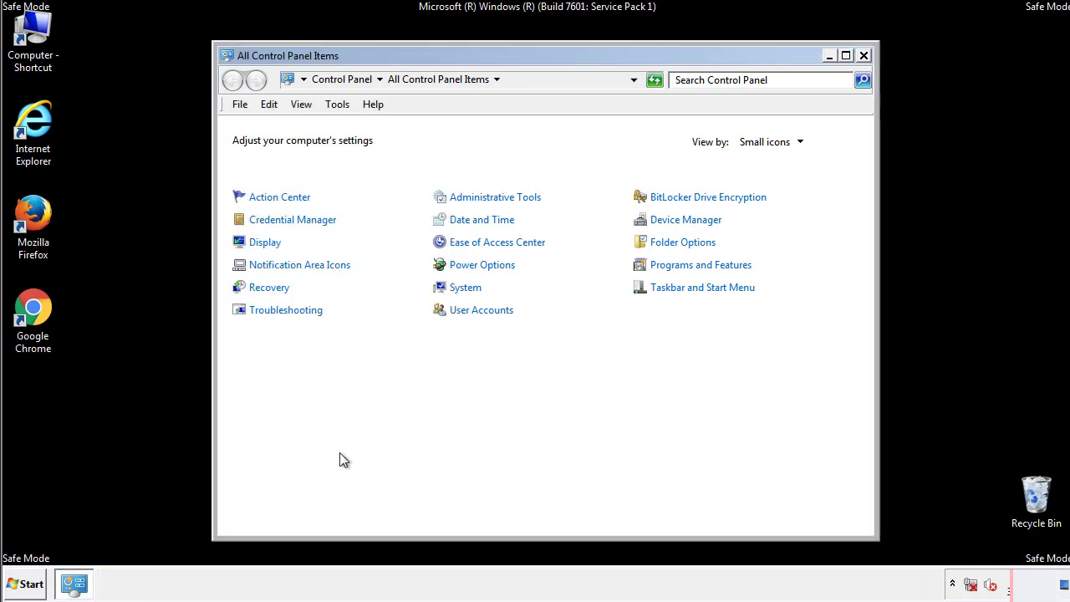
Close Control Panel and browse from Computer into C:\Windows
{"action": "left_click", "coordinate": [864, 56]}
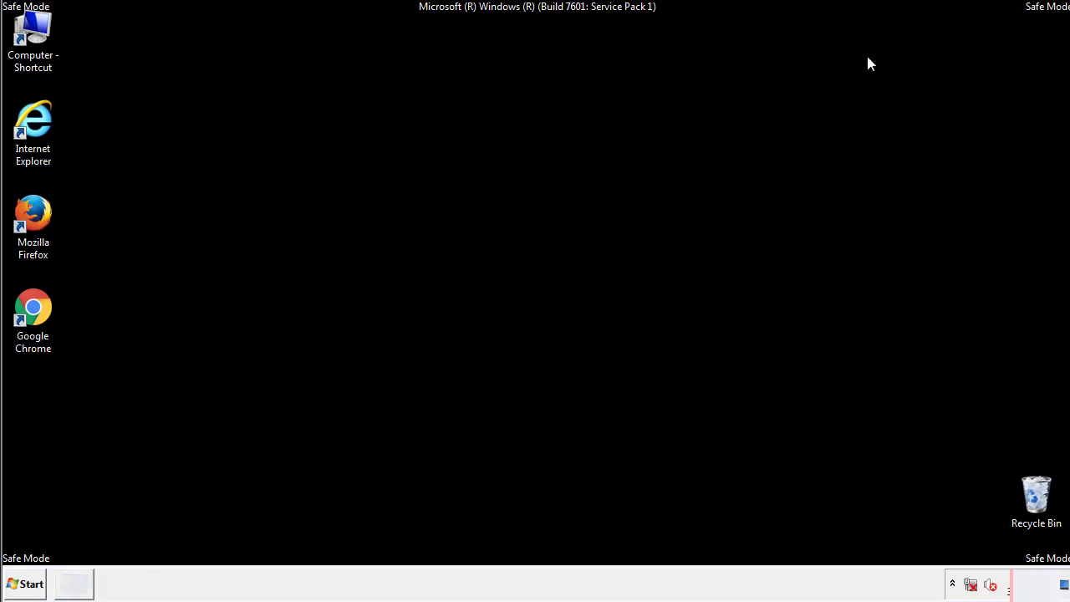
{"action": "double_click", "coordinate": [43, 29]}
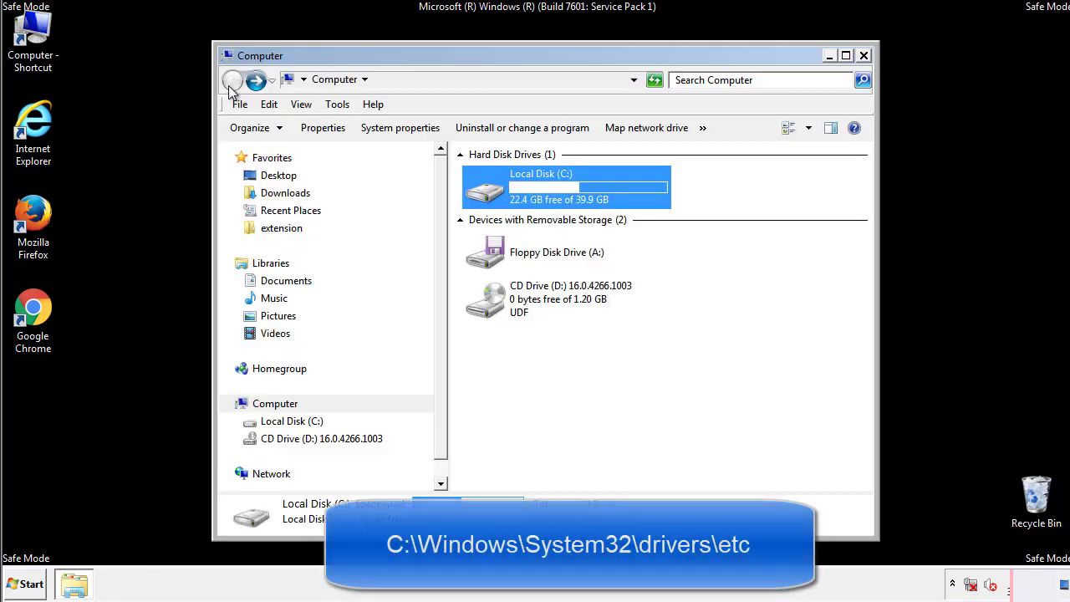
{"action": "double_click", "coordinate": [484, 191]}
{"action": "left_click", "coordinate": [489, 307]}
{"action": "double_click", "coordinate": [489, 307]}
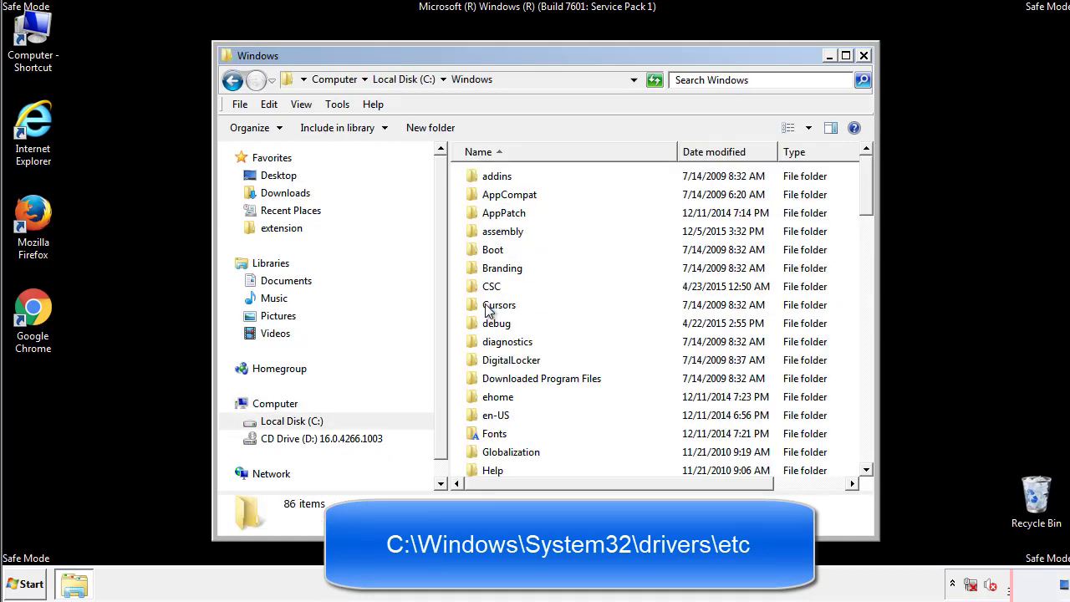
Continue into System32\drivers\etc and open the hosts file
{"action": "scroll", "coordinate": [493, 376], "scroll_direction": "down", "scroll_amount": 2}
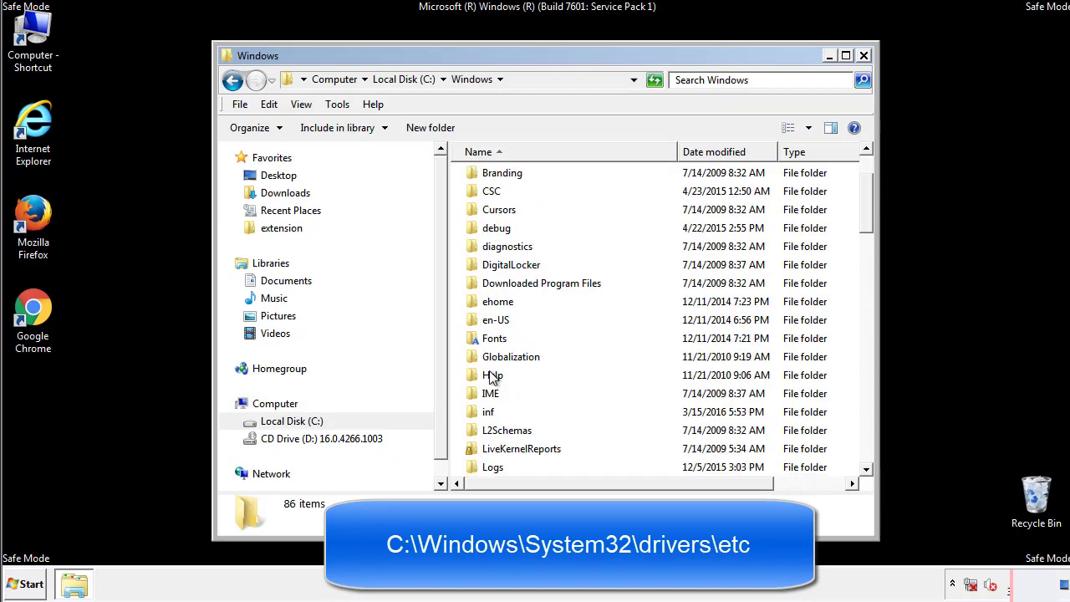
{"action": "scroll", "coordinate": [493, 379], "scroll_direction": "down", "scroll_amount": 2}
{"action": "scroll", "coordinate": [493, 379], "scroll_direction": "down", "scroll_amount": 2}
{"action": "scroll", "coordinate": [493, 379], "scroll_direction": "down", "scroll_amount": 3}
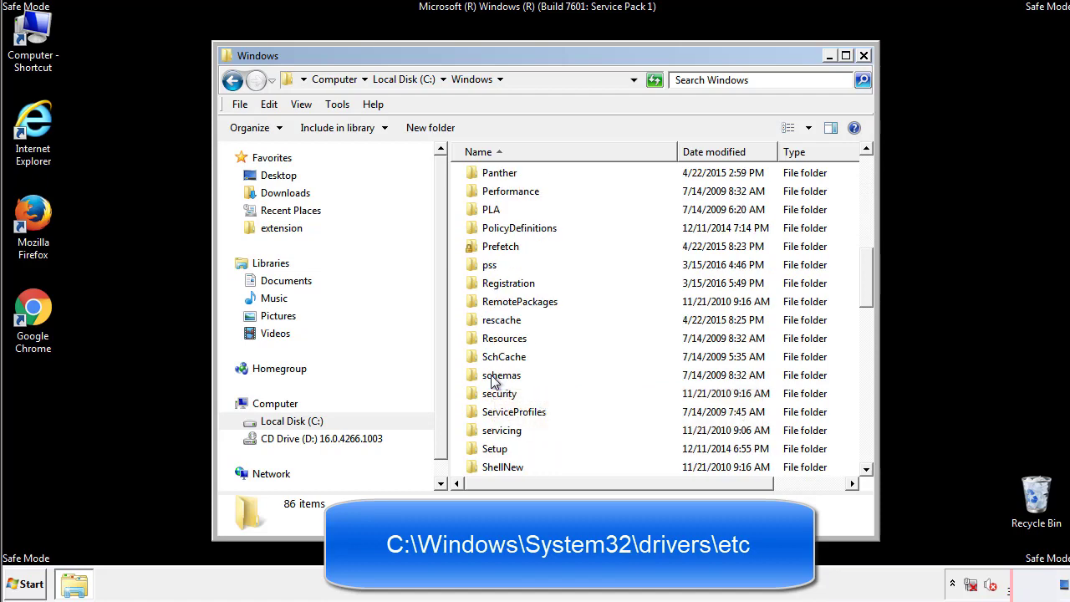
{"action": "scroll", "coordinate": [493, 378], "scroll_direction": "down", "scroll_amount": 2}
{"action": "double_click", "coordinate": [506, 431]}
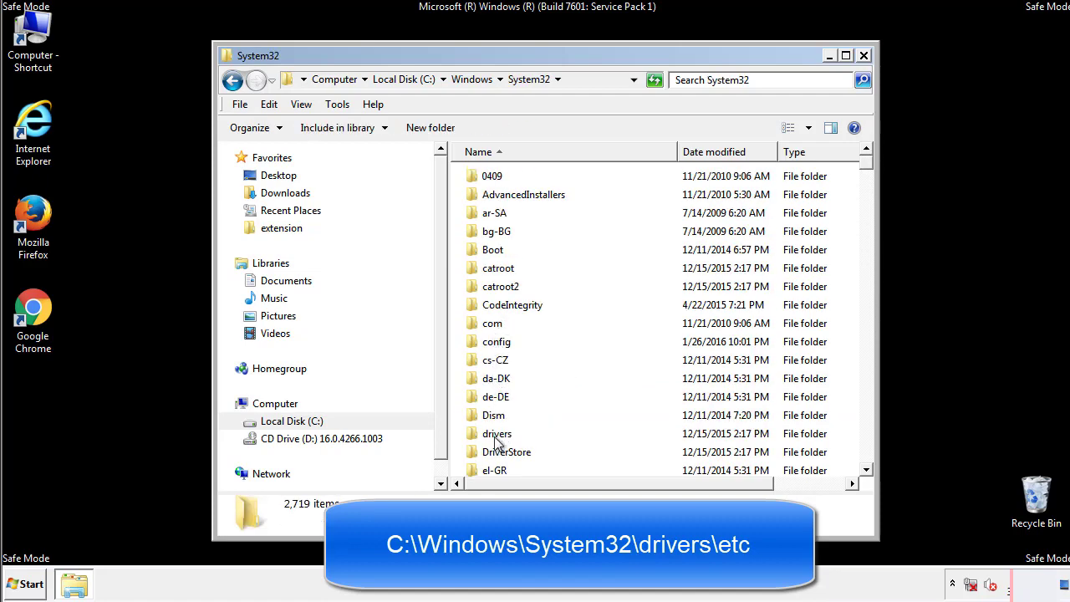
{"action": "double_click", "coordinate": [497, 435]}
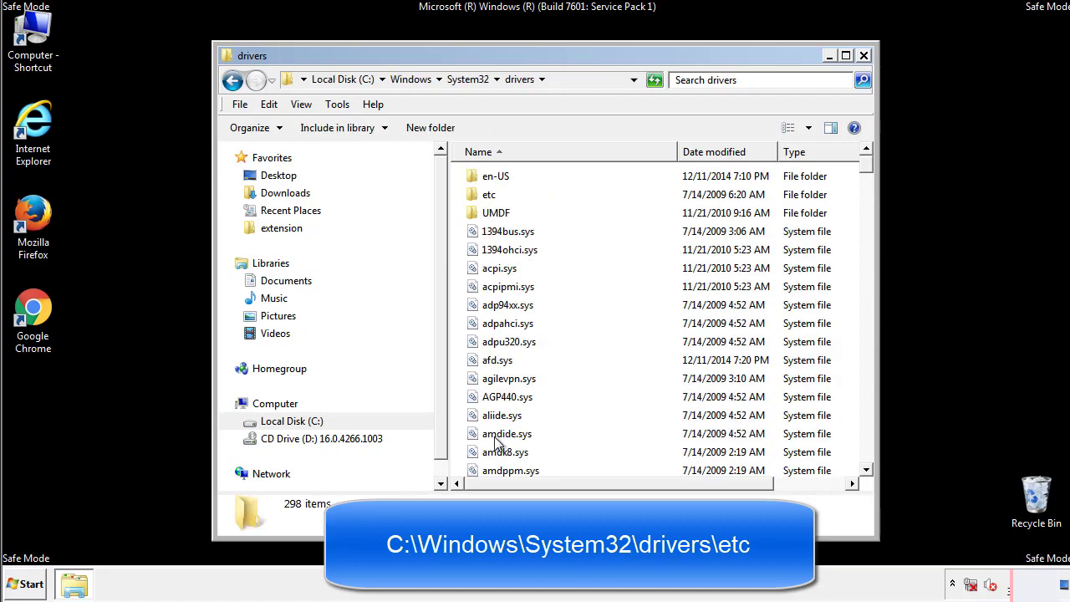
{"action": "double_click", "coordinate": [482, 197]}
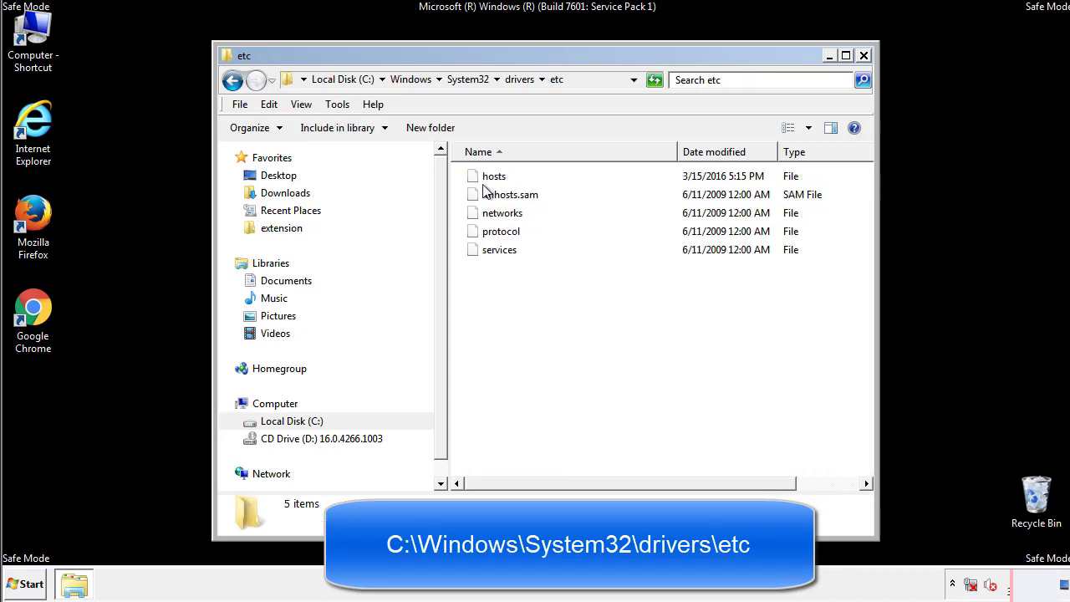
{"action": "double_click", "coordinate": [485, 177]}
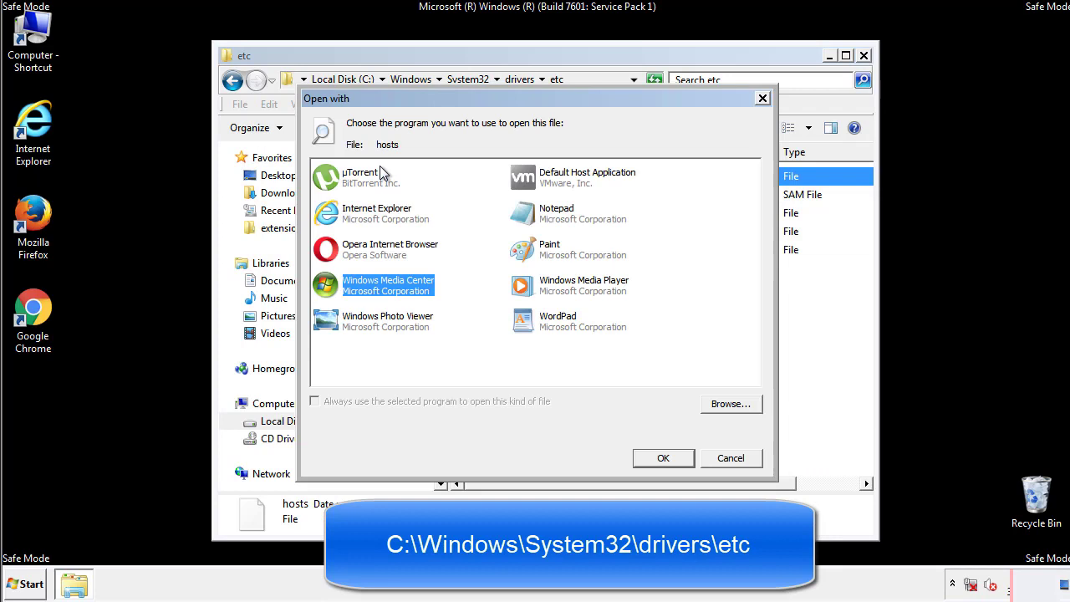
Open hosts in Notepad and delete the four suspicious entries at the end
{"action": "left_click", "coordinate": [542, 219]}
{"action": "left_click", "coordinate": [660, 457]}
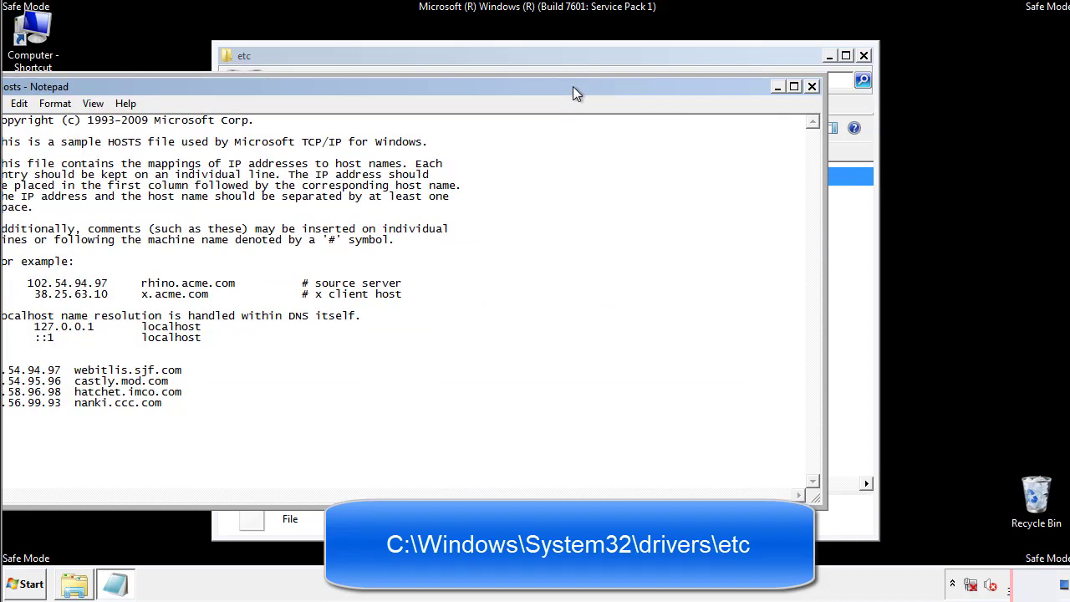
{"action": "left_click_drag", "start_coordinate": [441, 82], "coordinate": [684, 98]}
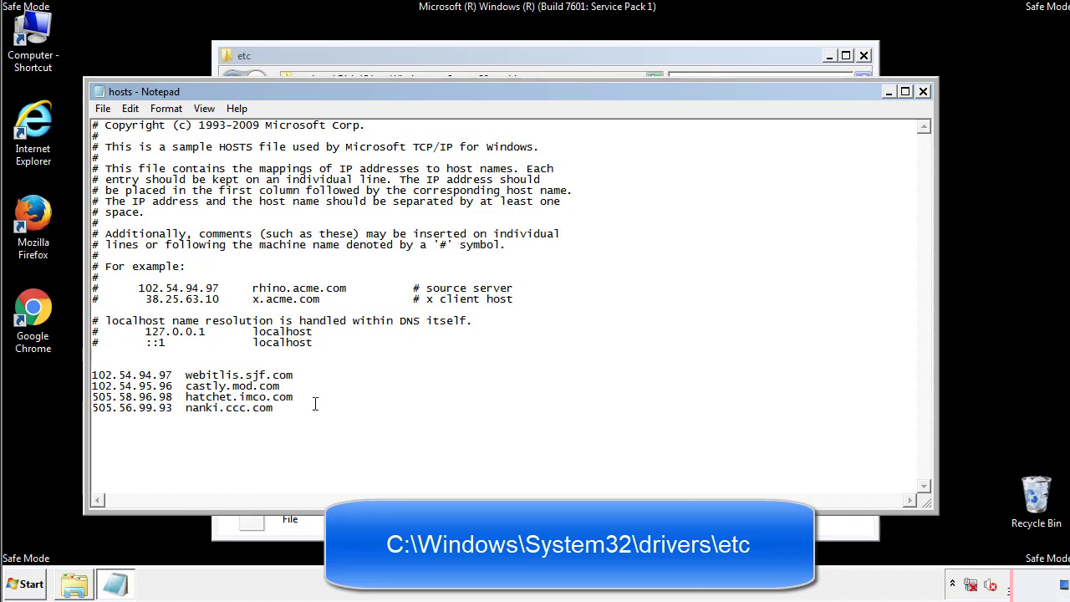
{"action": "left_click_drag", "start_coordinate": [298, 408], "coordinate": [91, 372]}
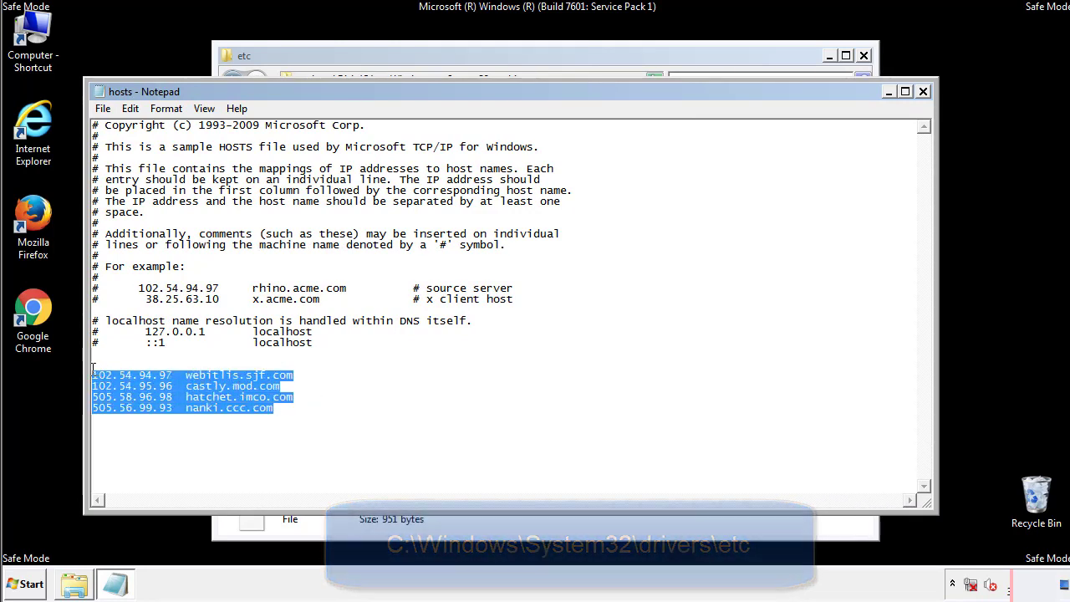
{"action": "key", "text": "Delete"}
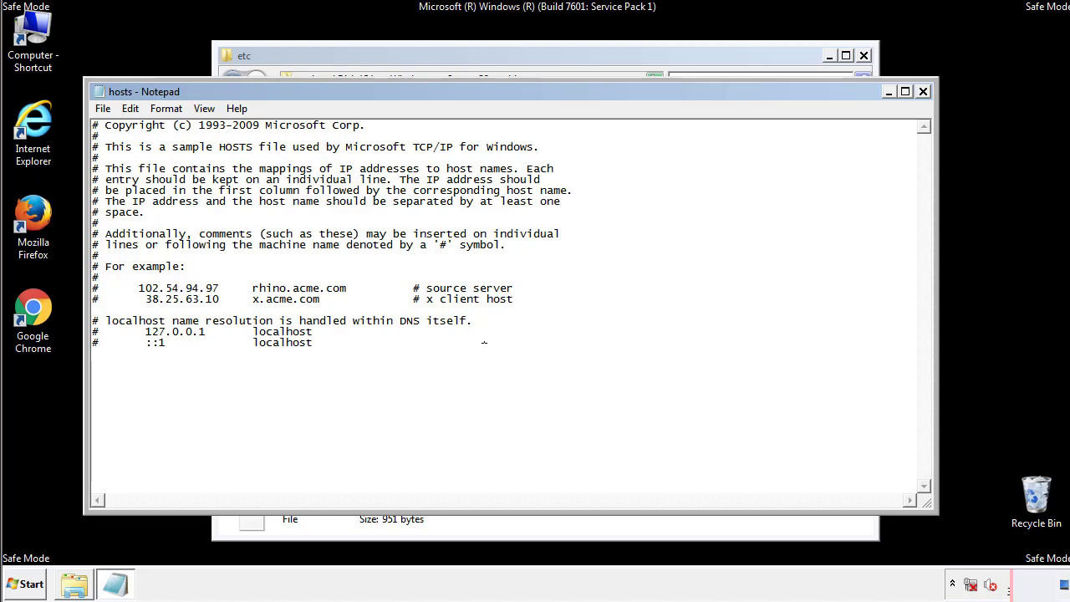
Save the edited hosts file and close Notepad and the etc folder
{"action": "left_click", "coordinate": [922, 92]}
{"action": "left_click", "coordinate": [471, 308]}
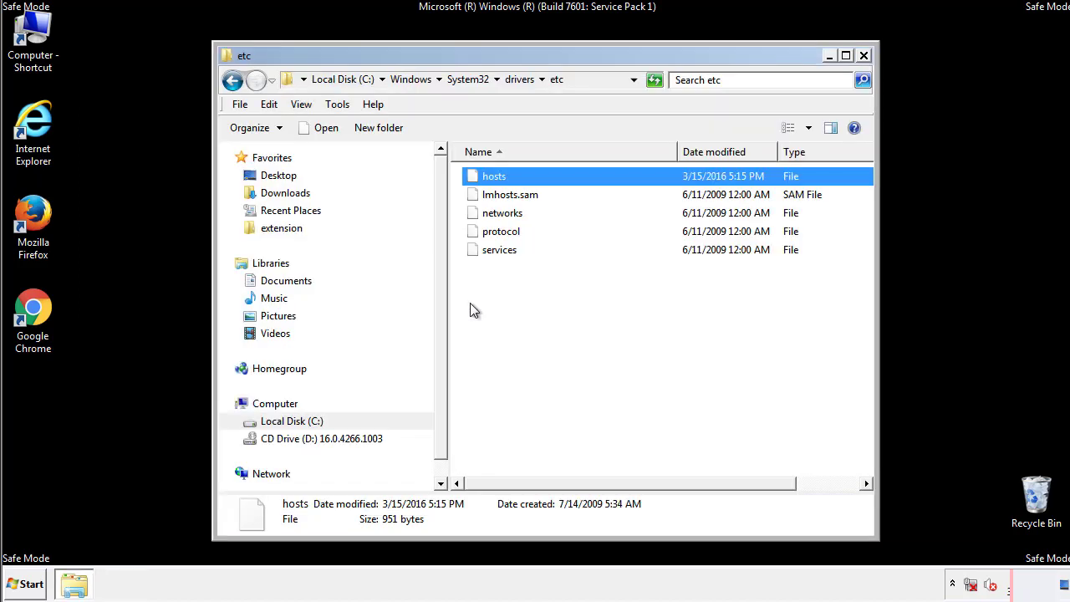
{"action": "left_click", "coordinate": [470, 304]}
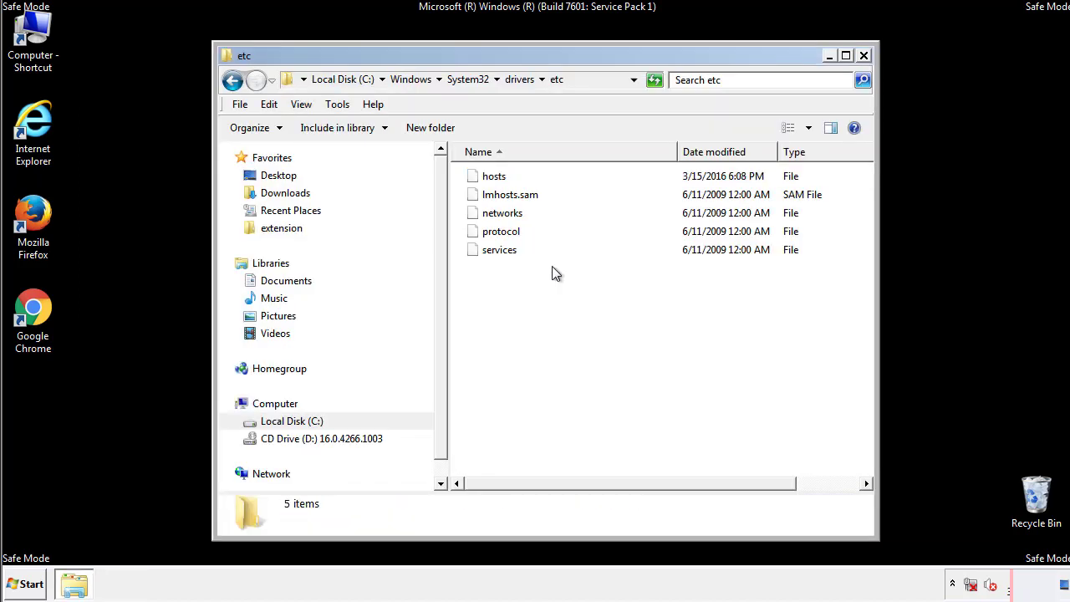
{"action": "left_click", "coordinate": [863, 56]}
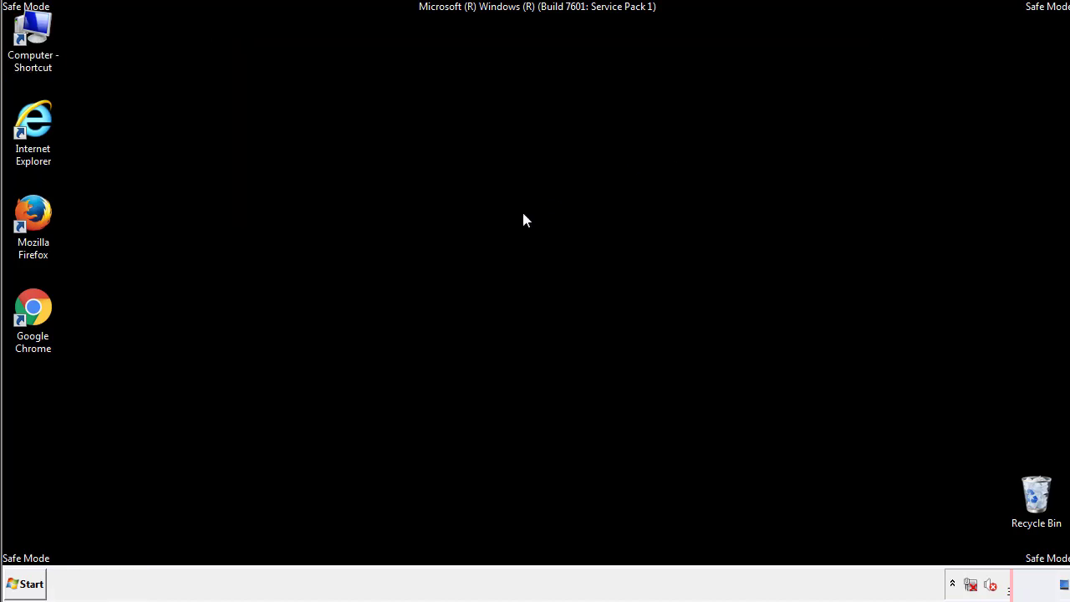
Open the Startup folder from All Programs in an Explorer window
{"action": "left_click", "coordinate": [25, 584]}
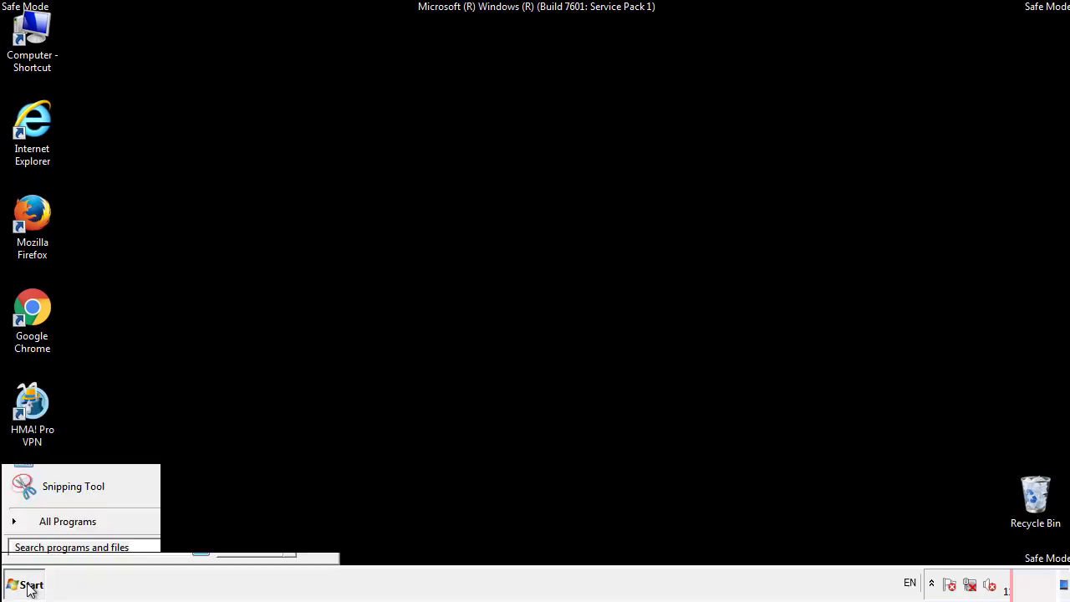
{"action": "left_click", "coordinate": [48, 528]}
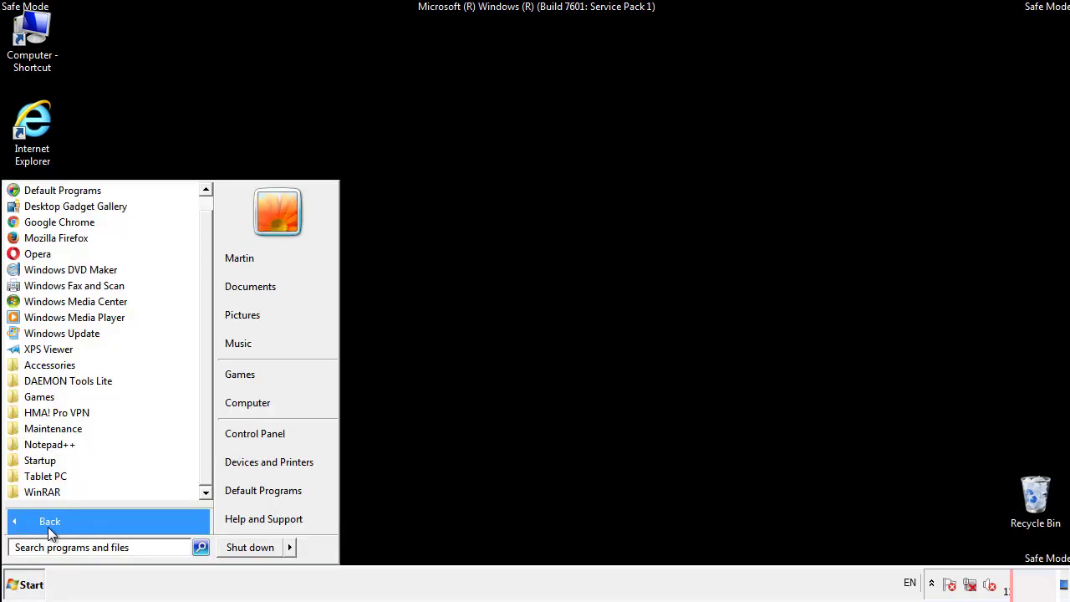
{"action": "right_click", "coordinate": [42, 459]}
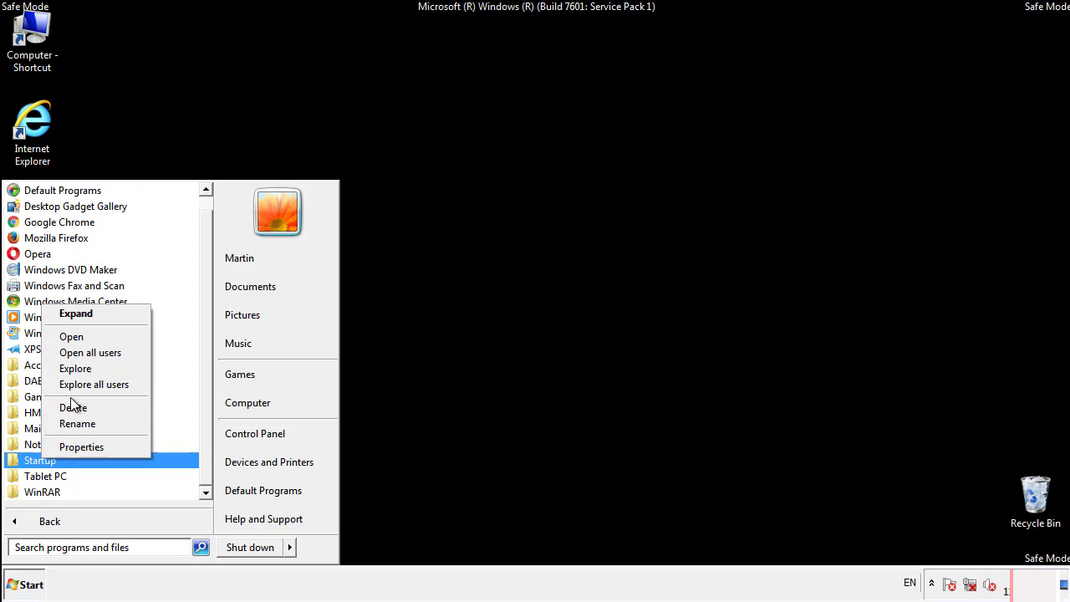
{"action": "left_click", "coordinate": [81, 336]}
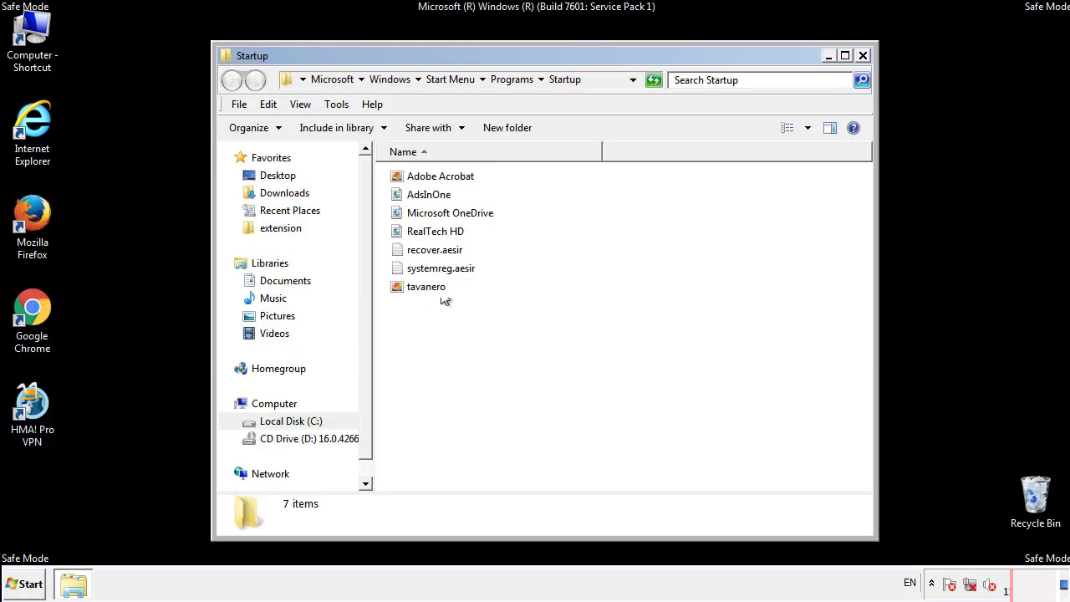
Delete AdsInOne, recover.aesir, systemreg.aesir and tavanero, then close the Startup folder
{"action": "left_click", "coordinate": [436, 198]}
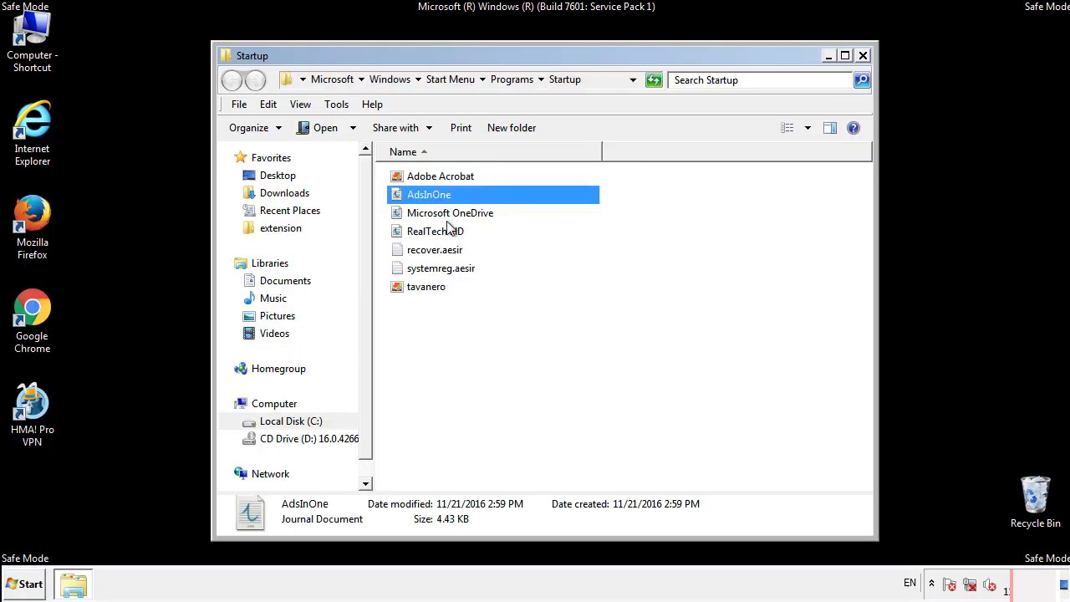
{"action": "left_click", "coordinate": [436, 251], "text": "ctrl"}
{"action": "left_click", "coordinate": [447, 270], "text": "ctrl"}
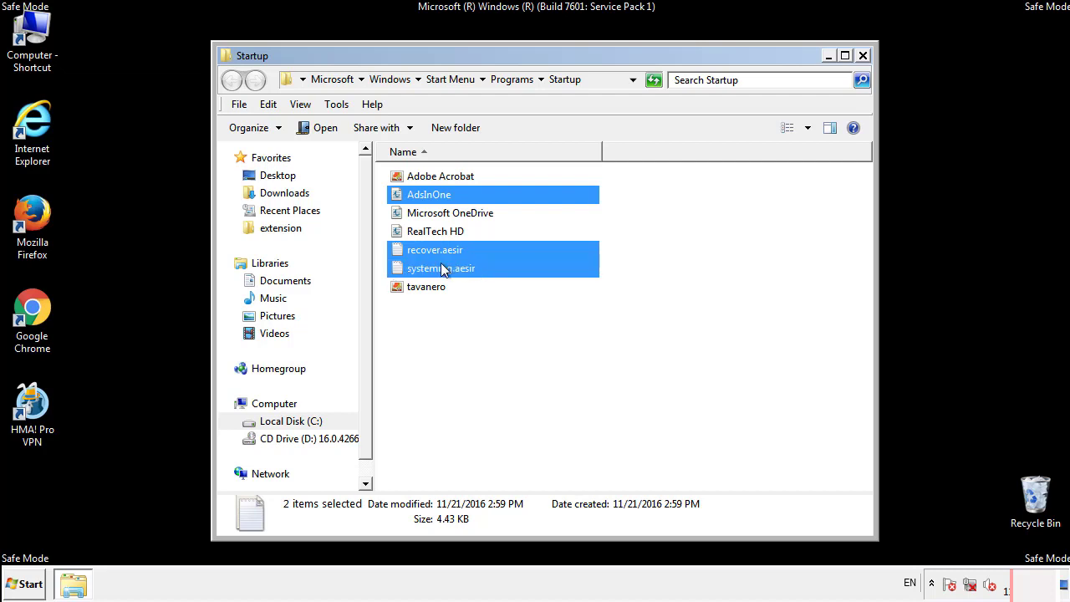
{"action": "left_click", "coordinate": [429, 287], "text": "ctrl"}
{"action": "right_click", "coordinate": [423, 287]}
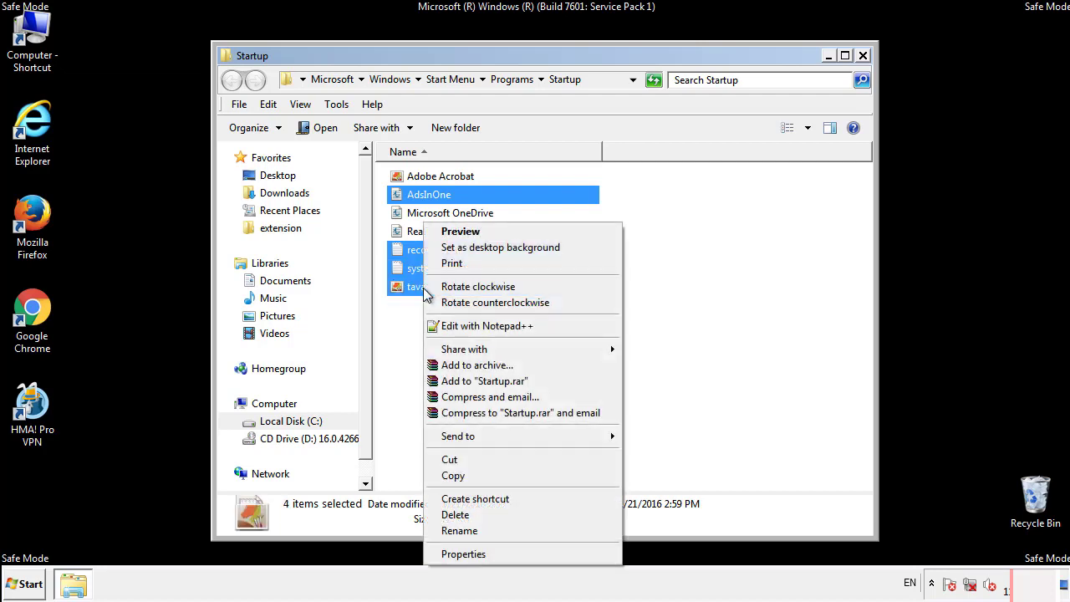
{"action": "left_click", "coordinate": [451, 514]}
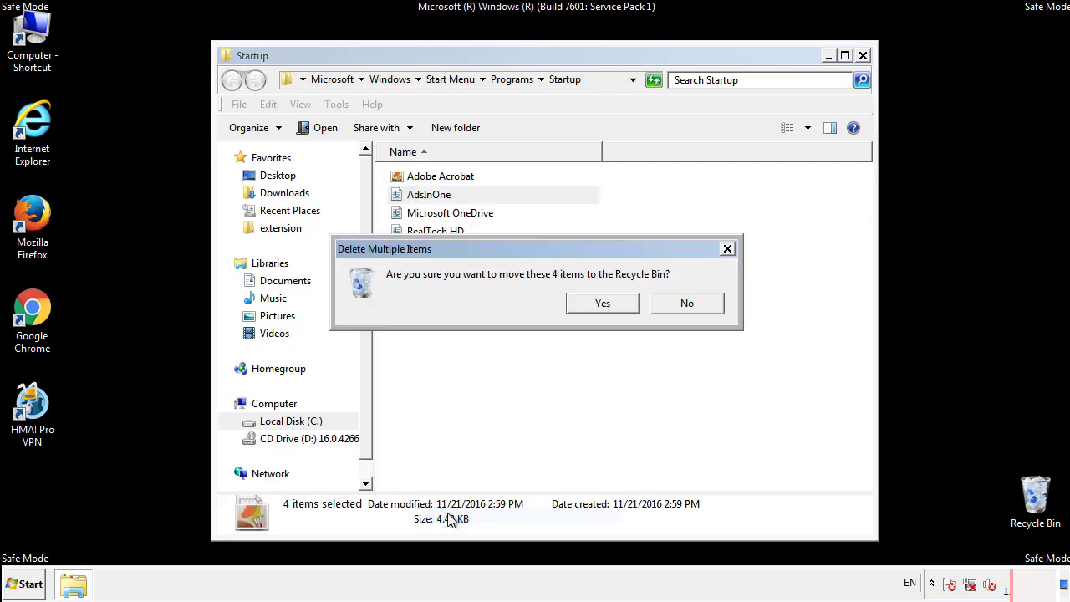
{"action": "left_click", "coordinate": [590, 305]}
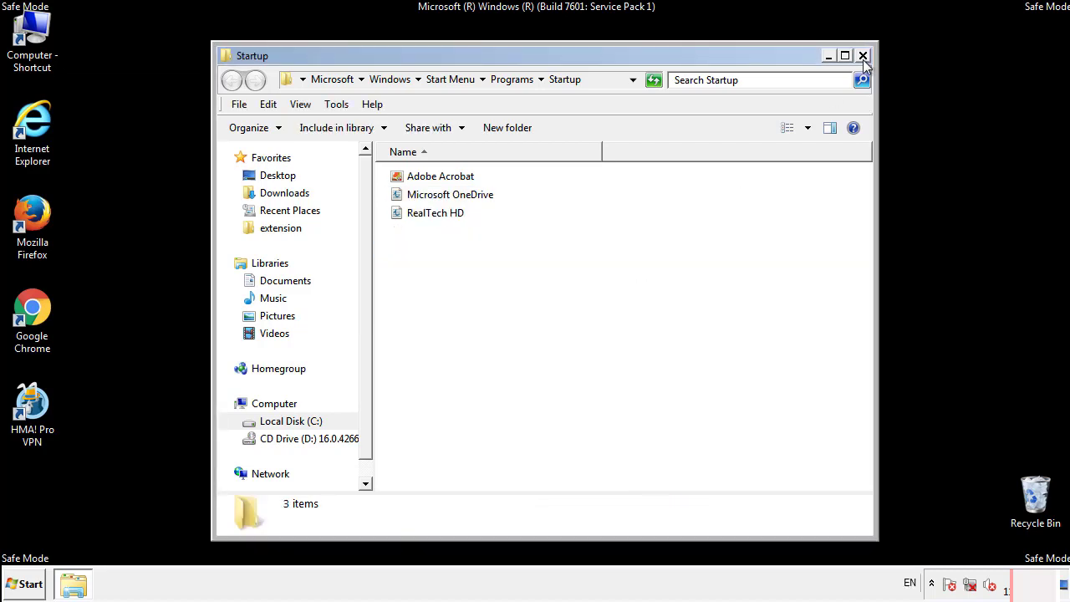
{"action": "left_click", "coordinate": [865, 63]}
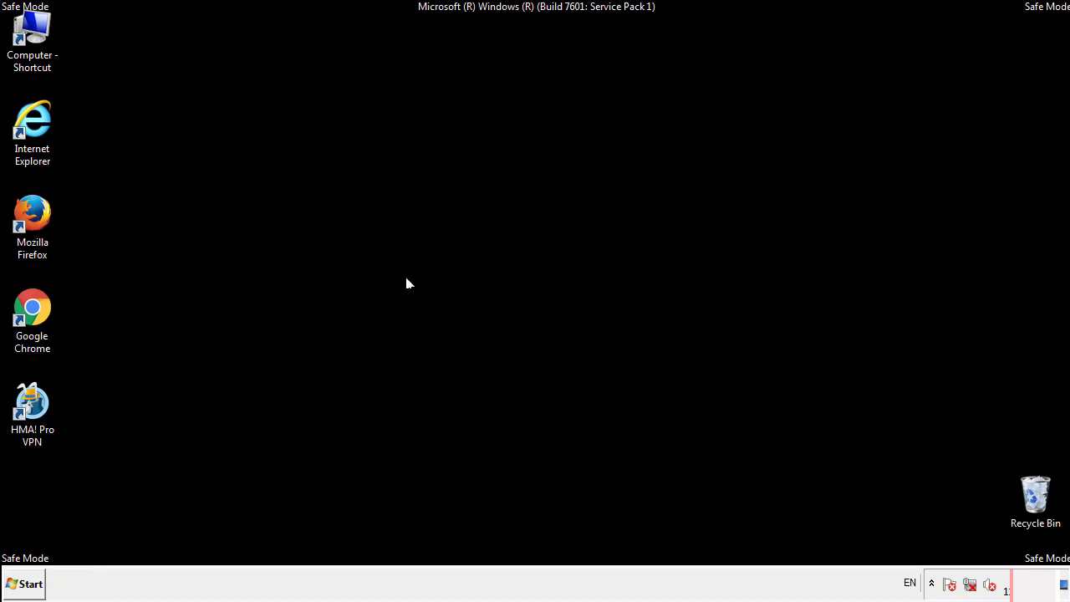
Launch Registry Editor via regedit from the Start search
{"action": "left_click", "coordinate": [25, 589]}
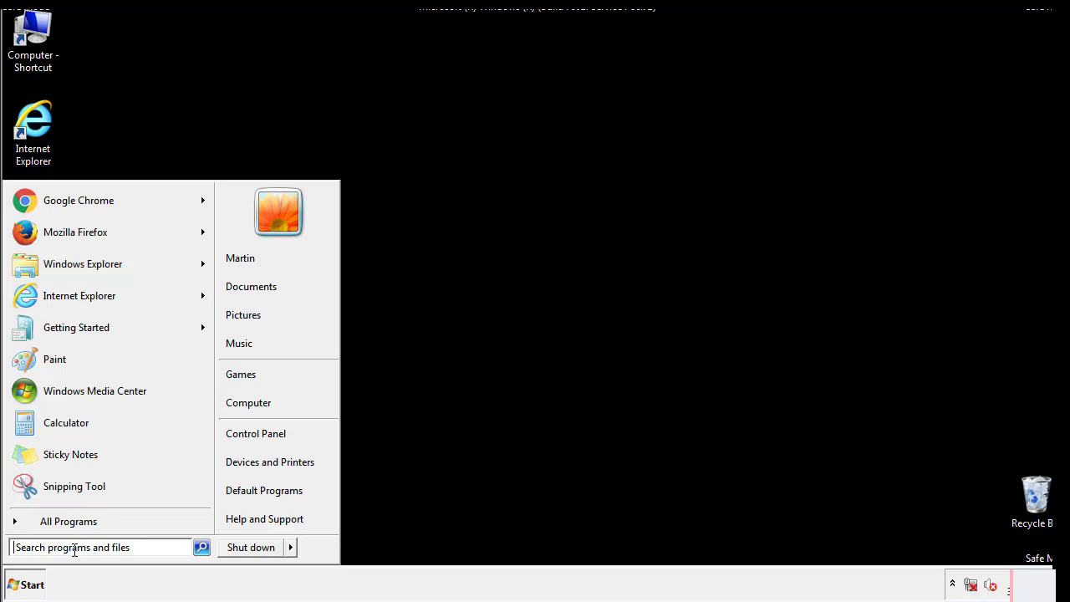
{"action": "type", "text": "reged"}
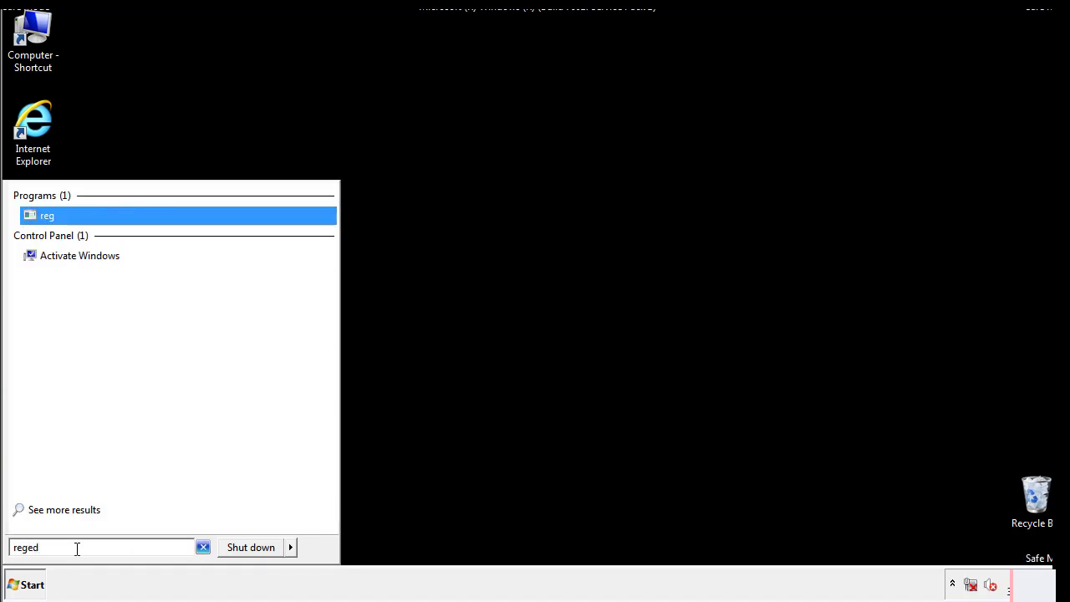
{"action": "type", "text": "it"}
{"action": "key", "text": "Return"}
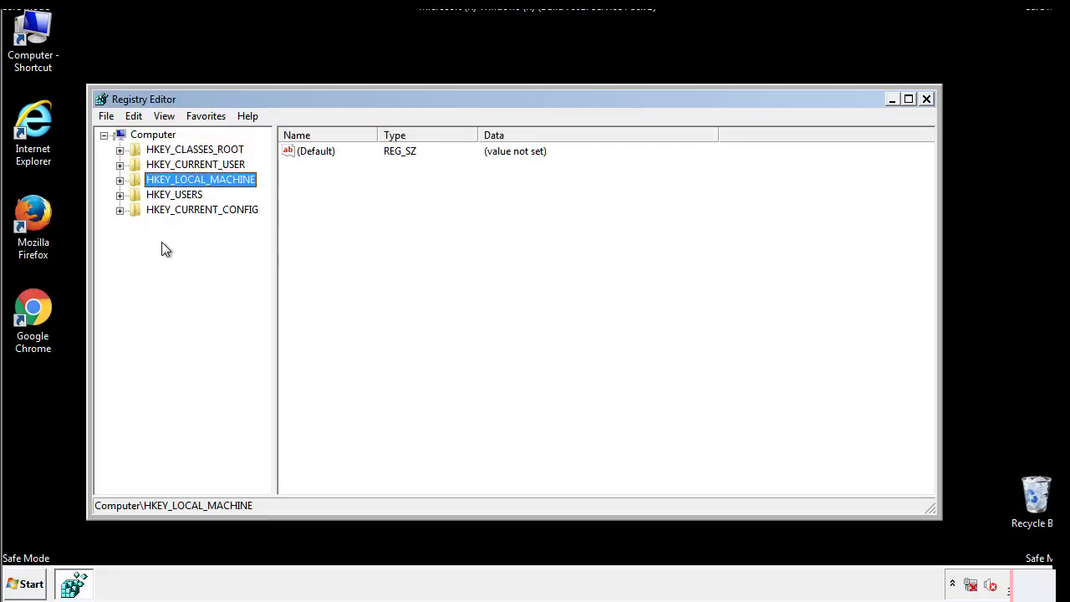
Expand HKEY_LOCAL_MACHINE\SOFTWARE\Microsoft\Windows\CurrentVersion to reveal Run and RunOnce
{"action": "left_click", "coordinate": [121, 182]}
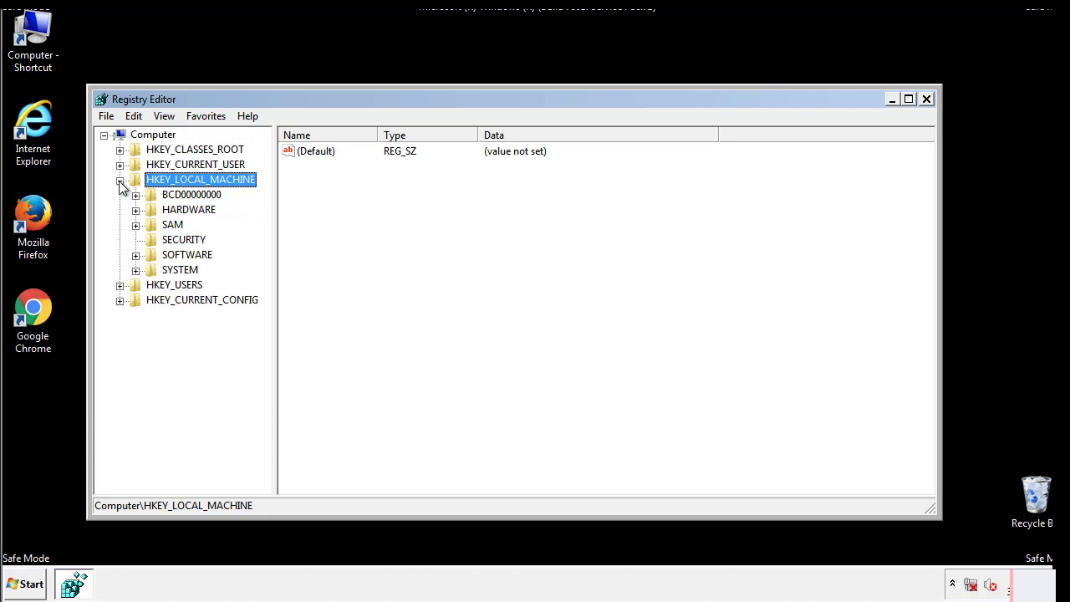
{"action": "left_click", "coordinate": [136, 255]}
{"action": "scroll", "coordinate": [263, 247], "scroll_direction": "down", "scroll_amount": 1}
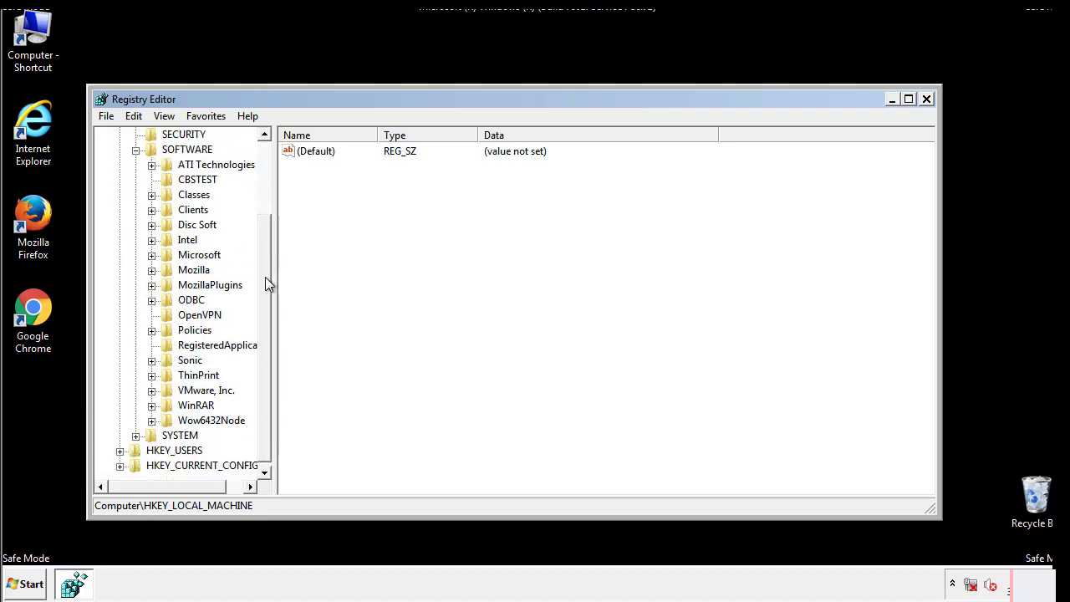
{"action": "left_click", "coordinate": [151, 255]}
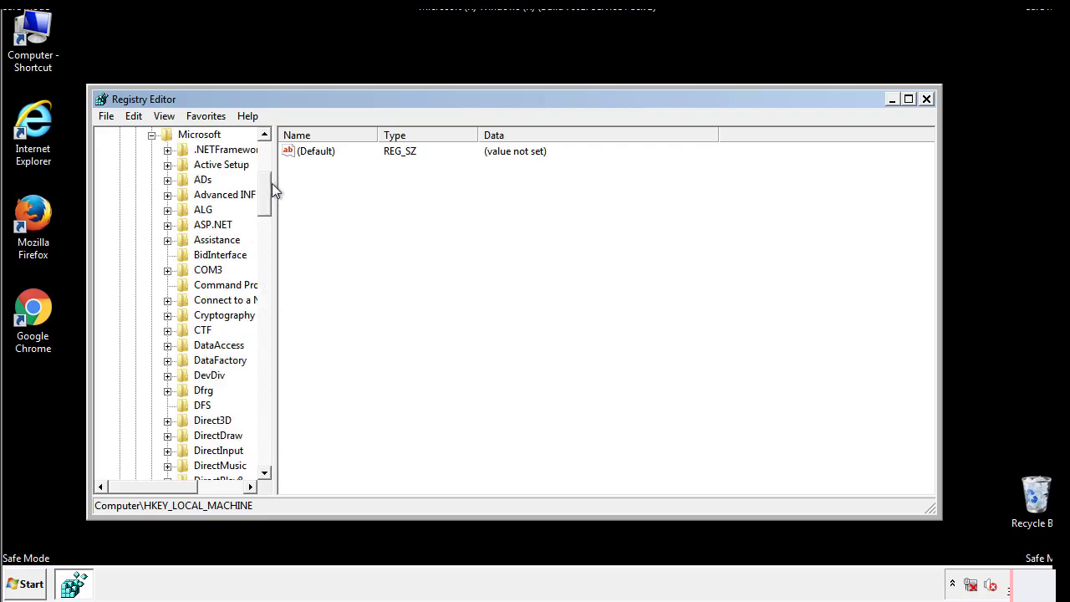
{"action": "left_click_drag", "start_coordinate": [263, 205], "coordinate": [263, 427]}
{"action": "left_click", "coordinate": [167, 255]}
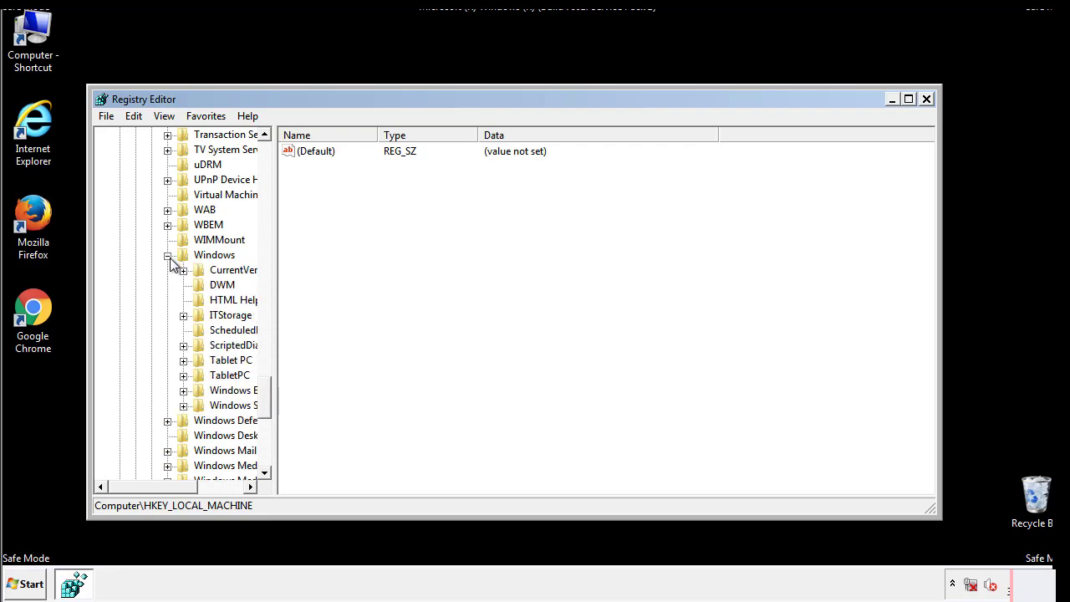
{"action": "left_click_drag", "start_coordinate": [146, 485], "coordinate": [171, 491]}
{"action": "left_click", "coordinate": [137, 270]}
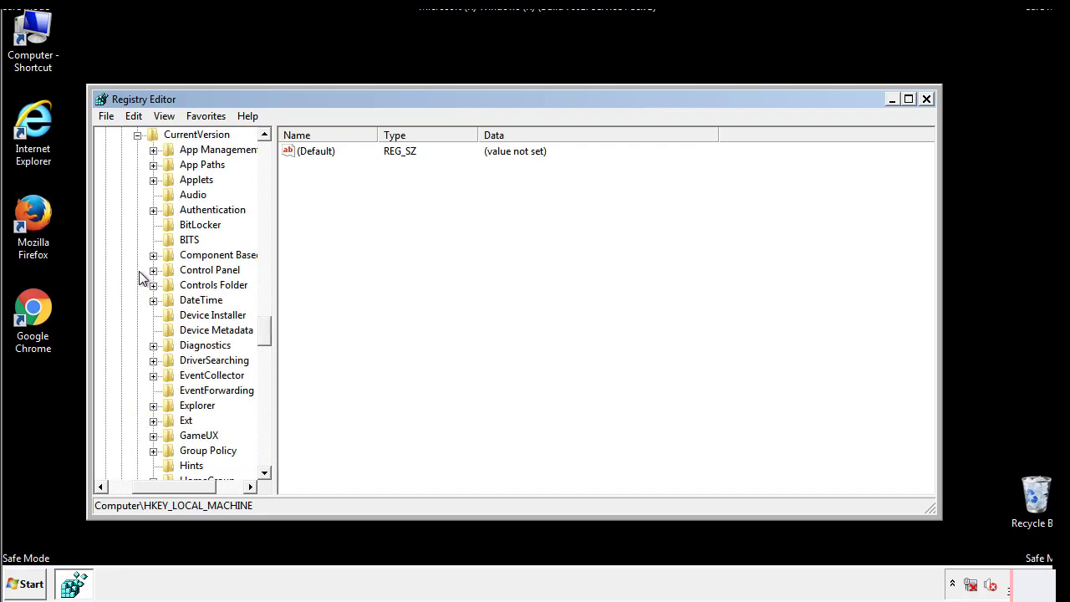
{"action": "mouse_move", "coordinate": [270, 332]}
{"action": "left_mouse_down"}
{"action": "mouse_move", "coordinate": [267, 406]}
{"action": "mouse_move", "coordinate": [265, 388]}
{"action": "left_mouse_up"}
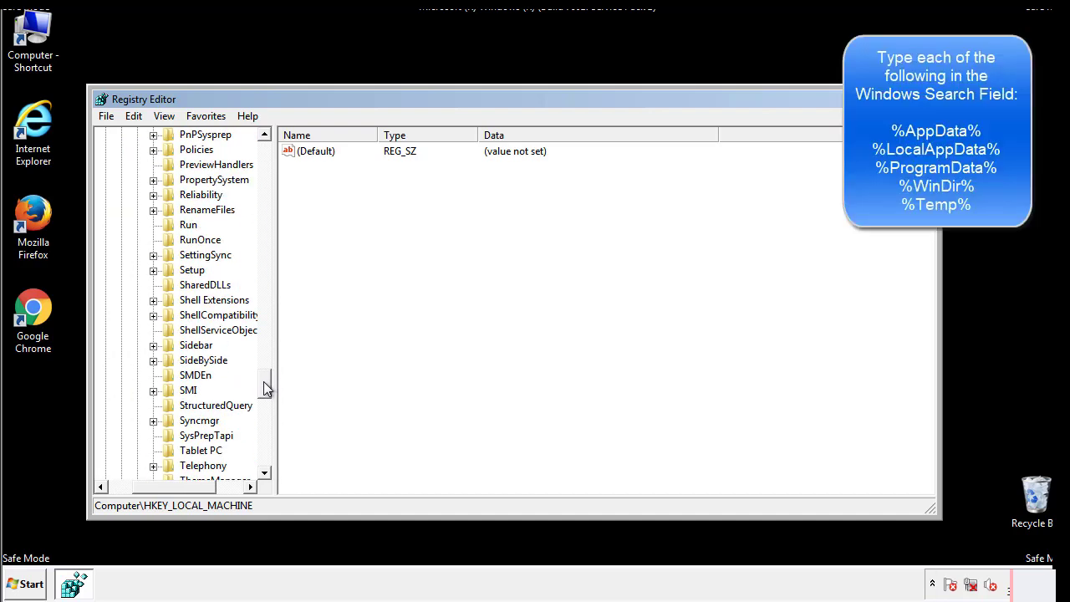
Delete the tappi.loc value from the HKLM Run key and scroll back to the root hives
{"action": "left_click", "coordinate": [174, 226]}
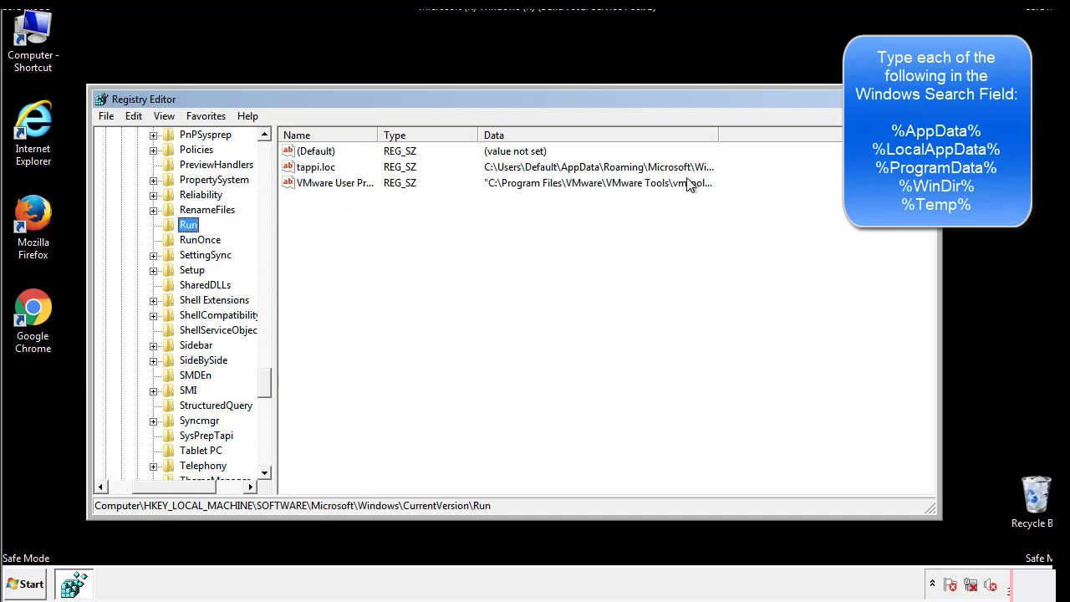
{"action": "left_click", "coordinate": [317, 174]}
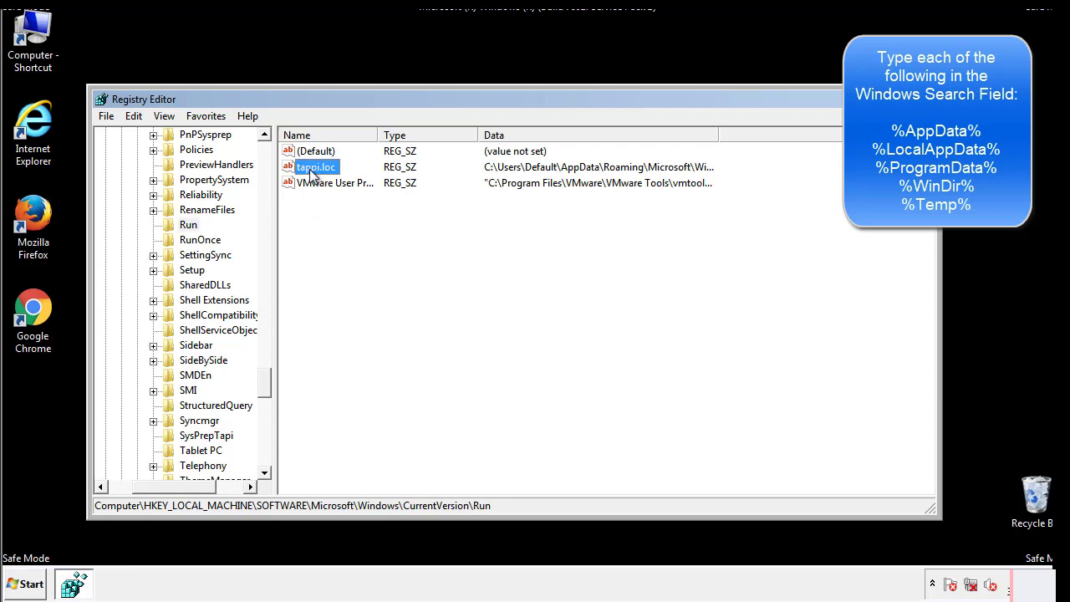
{"action": "right_click", "coordinate": [310, 169]}
{"action": "left_click", "coordinate": [334, 217]}
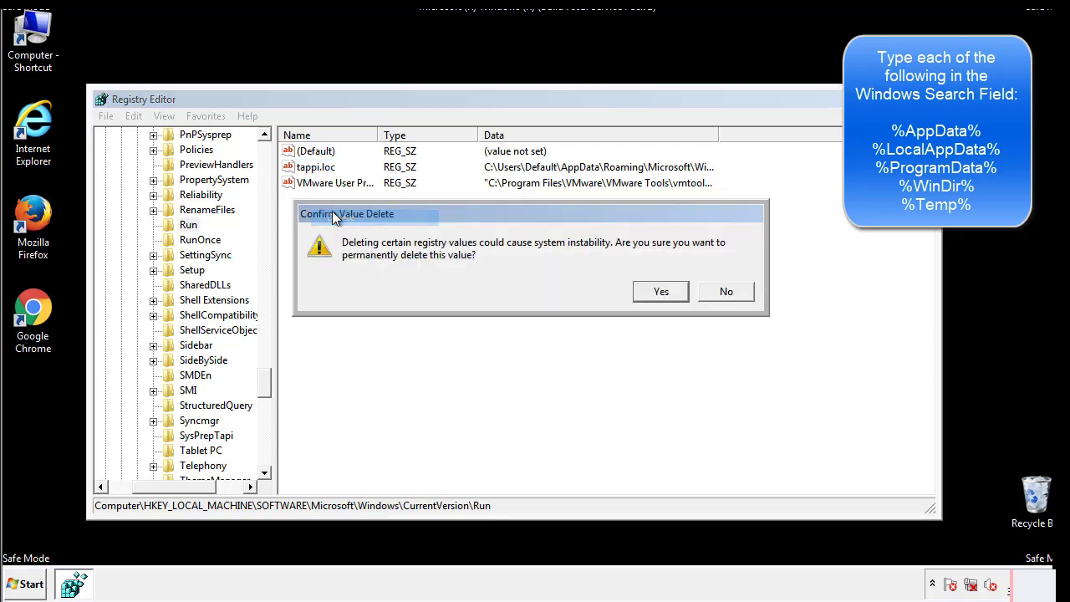
{"action": "left_click", "coordinate": [651, 292]}
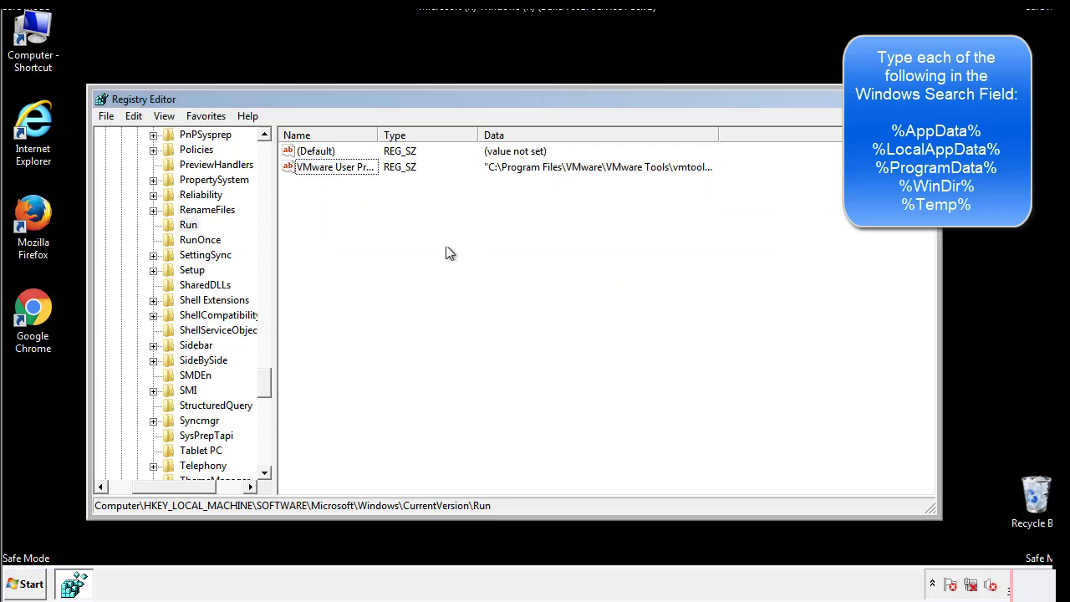
{"action": "left_click_drag", "start_coordinate": [264, 383], "coordinate": [264, 457]}
{"action": "left_click_drag", "start_coordinate": [202, 486], "coordinate": [130, 497]}
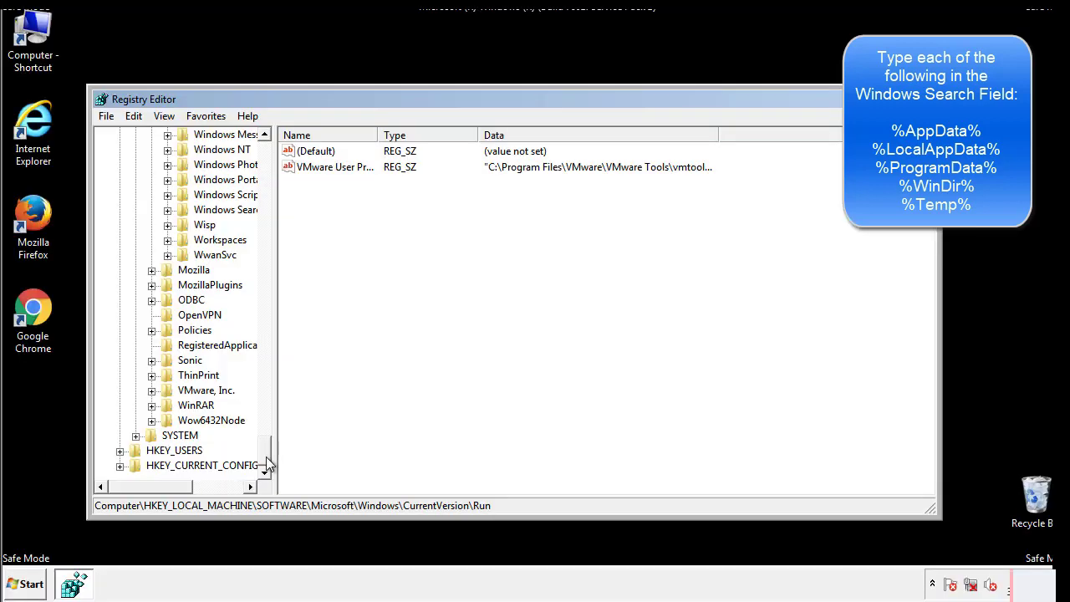
{"action": "left_click_drag", "start_coordinate": [266, 464], "coordinate": [272, 159]}
Collapse HKLM and expand HKEY_CURRENT_USER\Software\Microsoft\Windows\CurrentVersion
{"action": "left_click", "coordinate": [120, 179]}
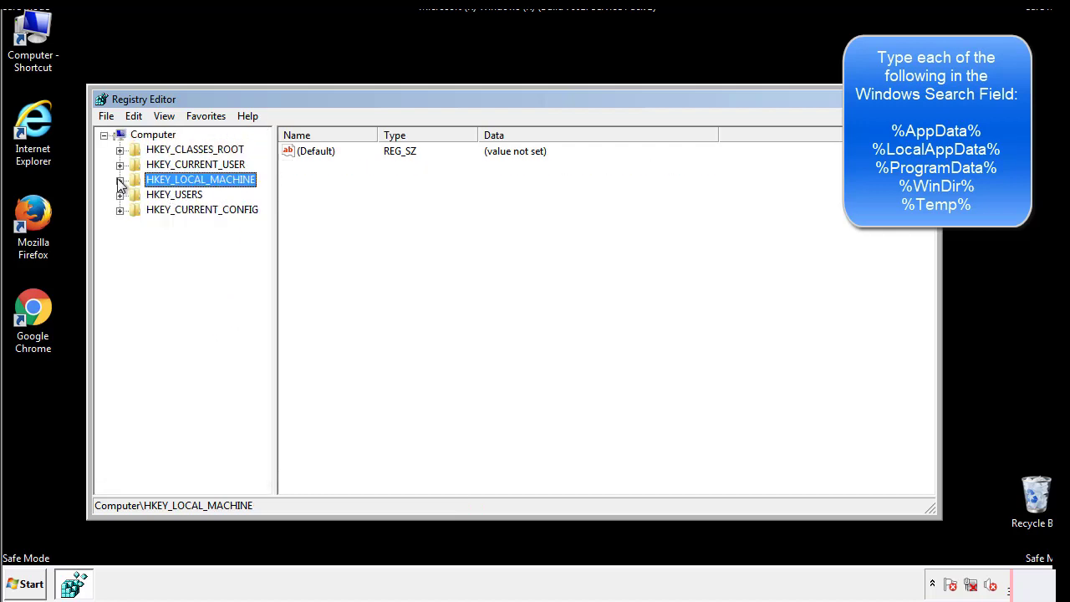
{"action": "left_click", "coordinate": [120, 164]}
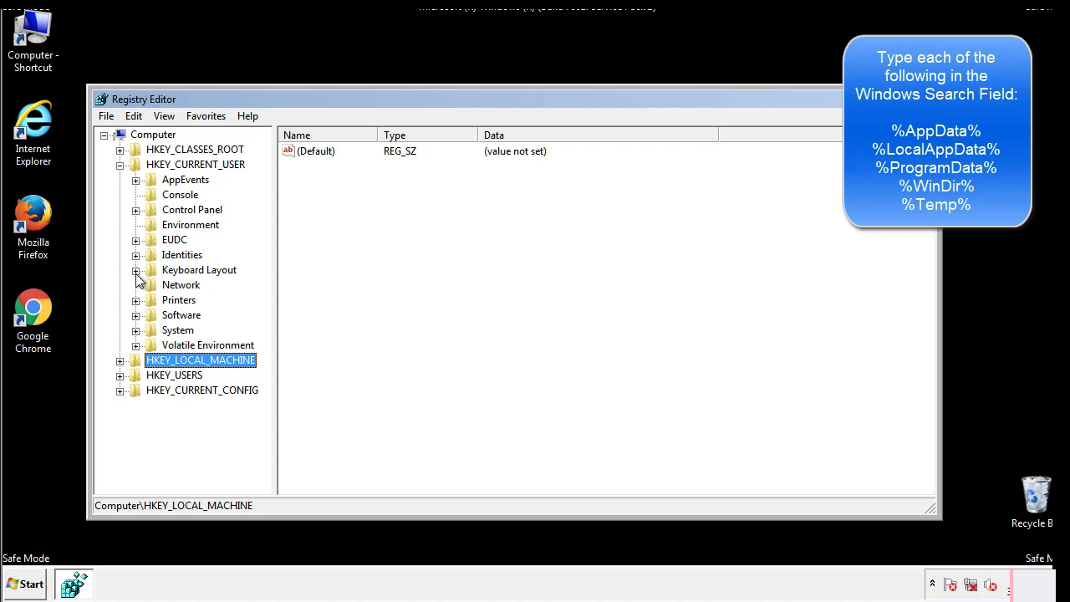
{"action": "left_click", "coordinate": [136, 315]}
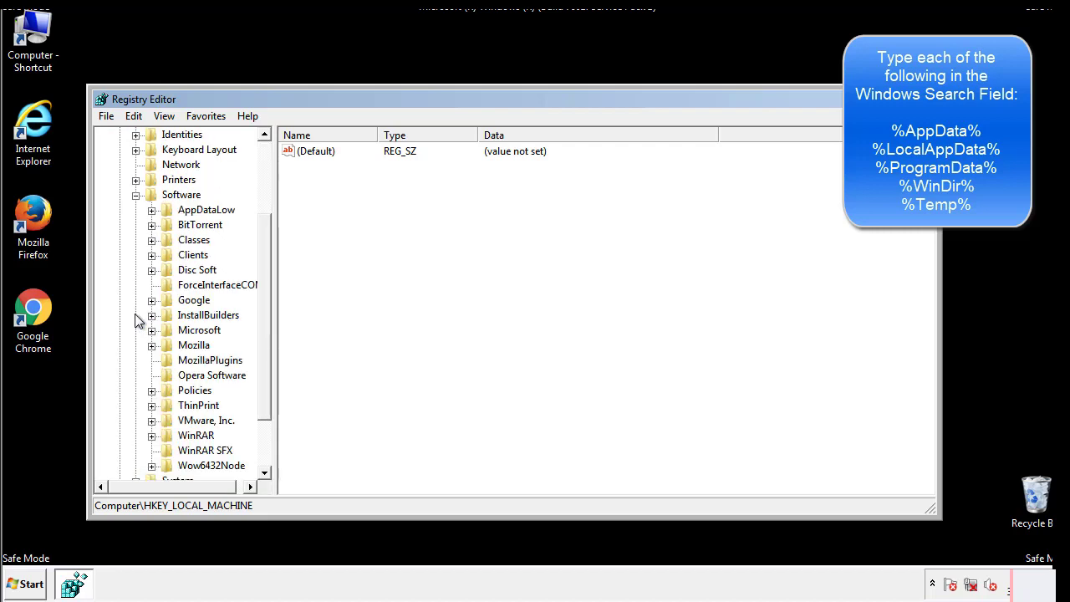
{"action": "left_click_drag", "start_coordinate": [263, 303], "coordinate": [262, 319]}
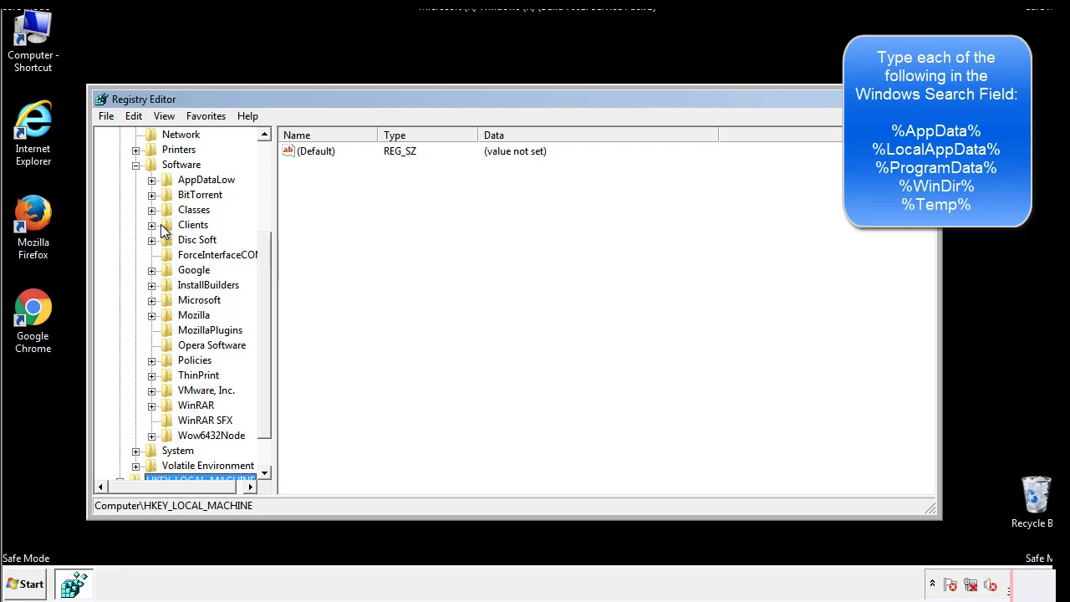
{"action": "left_click", "coordinate": [151, 300]}
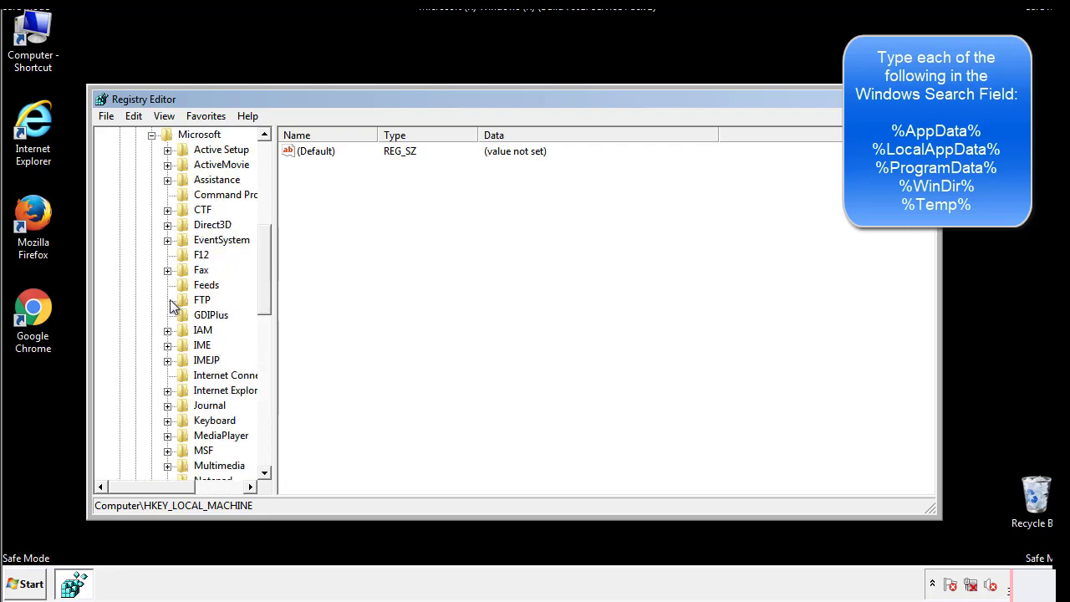
{"action": "left_click_drag", "start_coordinate": [263, 244], "coordinate": [263, 348]}
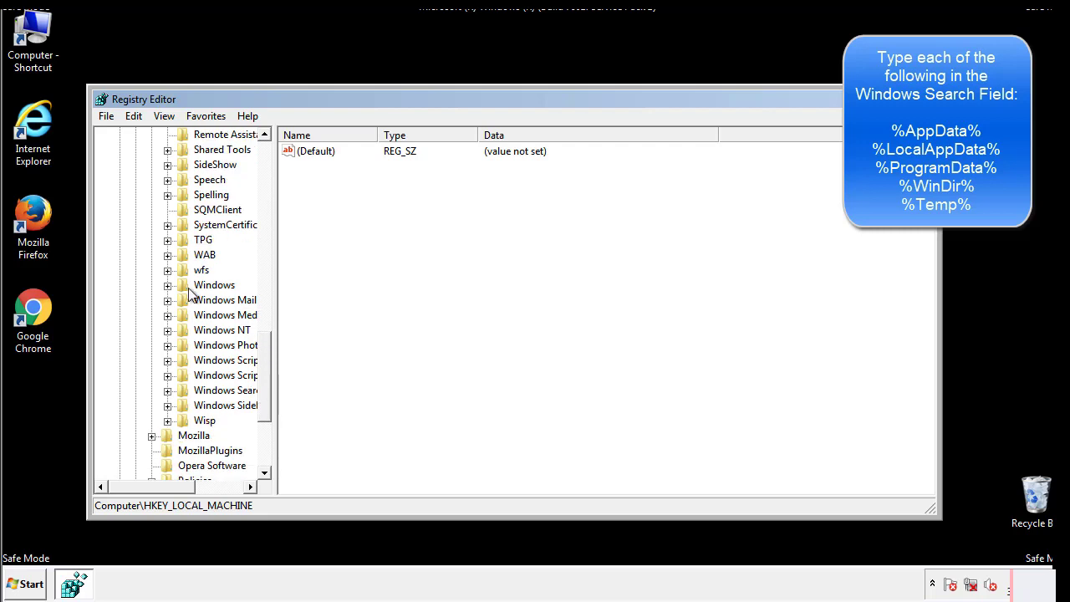
{"action": "left_click", "coordinate": [167, 285]}
{"action": "left_click", "coordinate": [185, 302]}
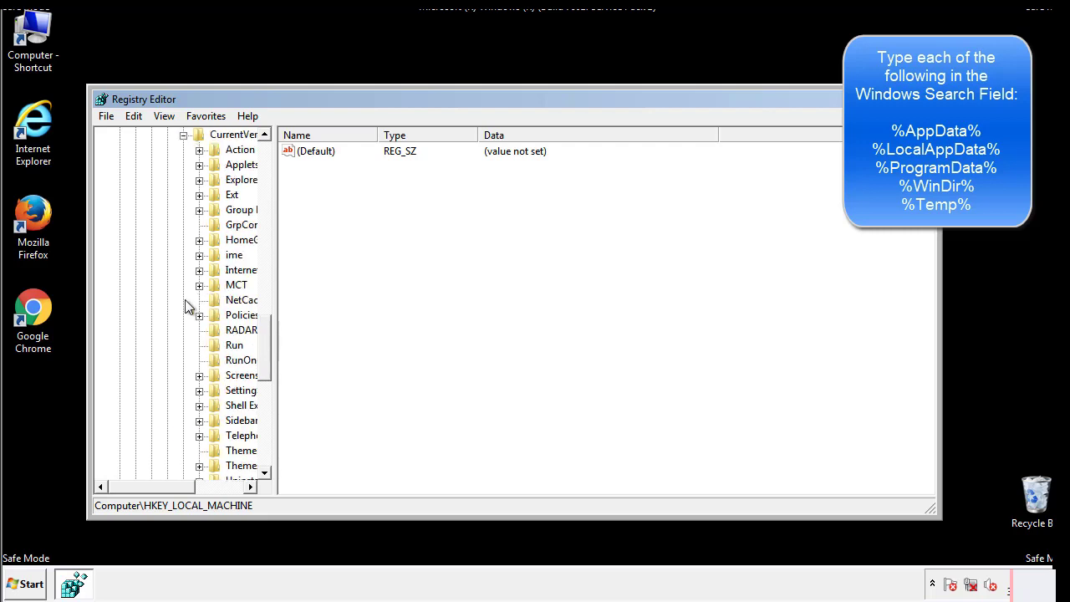
{"action": "left_click_drag", "start_coordinate": [163, 491], "coordinate": [188, 487]}
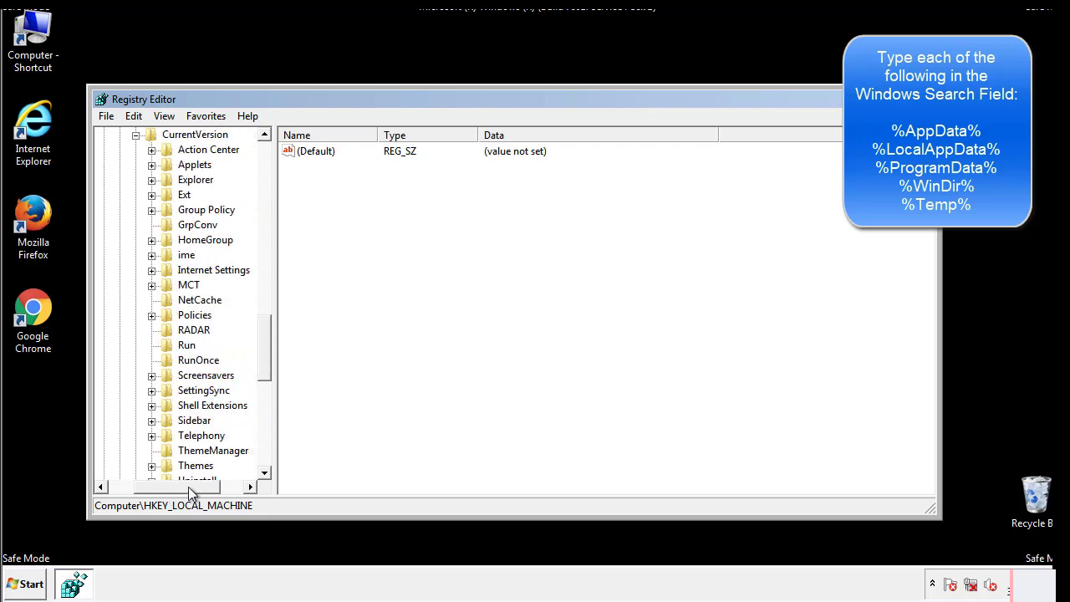
Review the HKCU Run key's DAEMON Tools Lite entry, then collapse the Windows key
{"action": "left_click", "coordinate": [181, 345]}
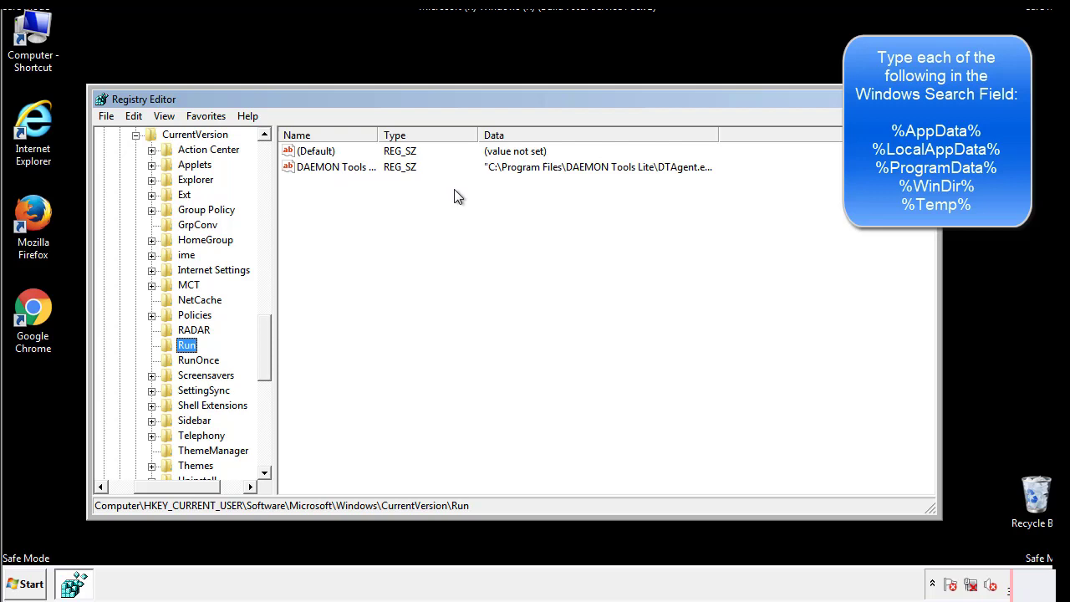
{"action": "left_click", "coordinate": [489, 199]}
{"action": "left_click_drag", "start_coordinate": [177, 484], "coordinate": [156, 486]}
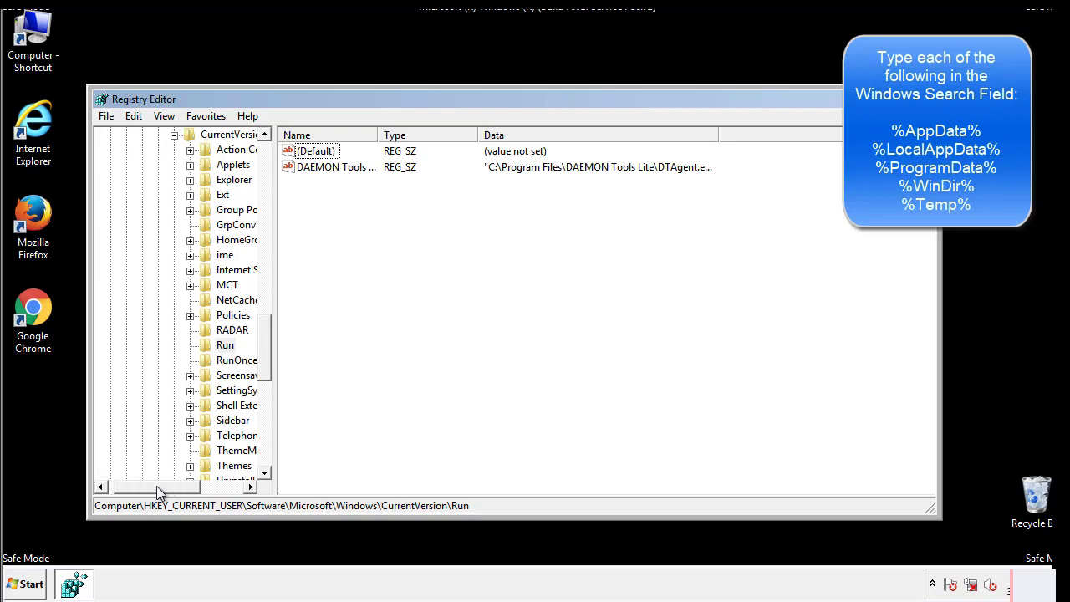
{"action": "left_click_drag", "start_coordinate": [266, 361], "coordinate": [264, 349]}
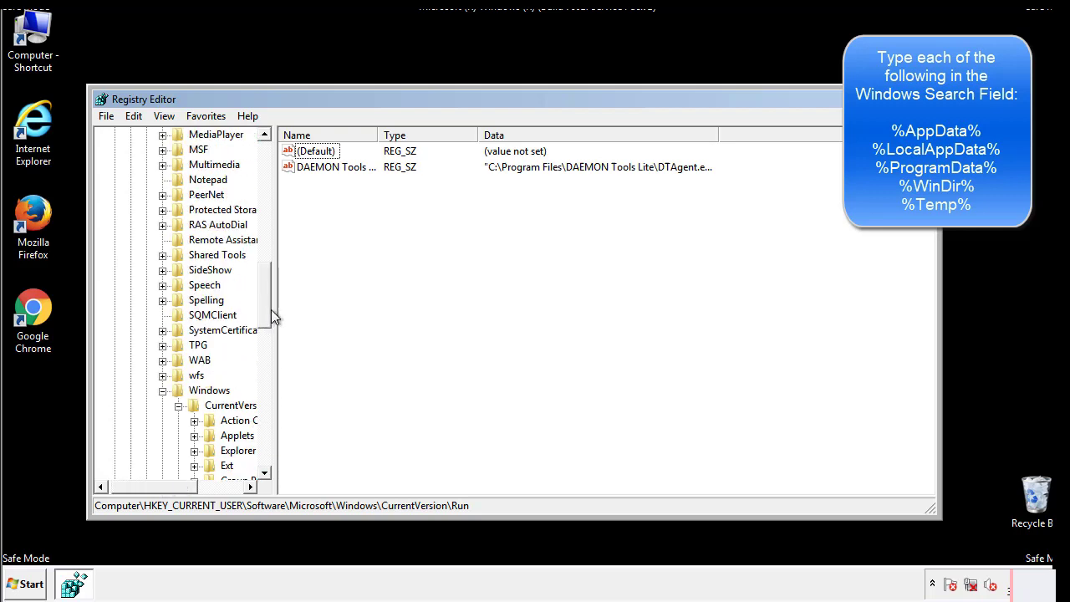
{"action": "left_click", "coordinate": [163, 391]}
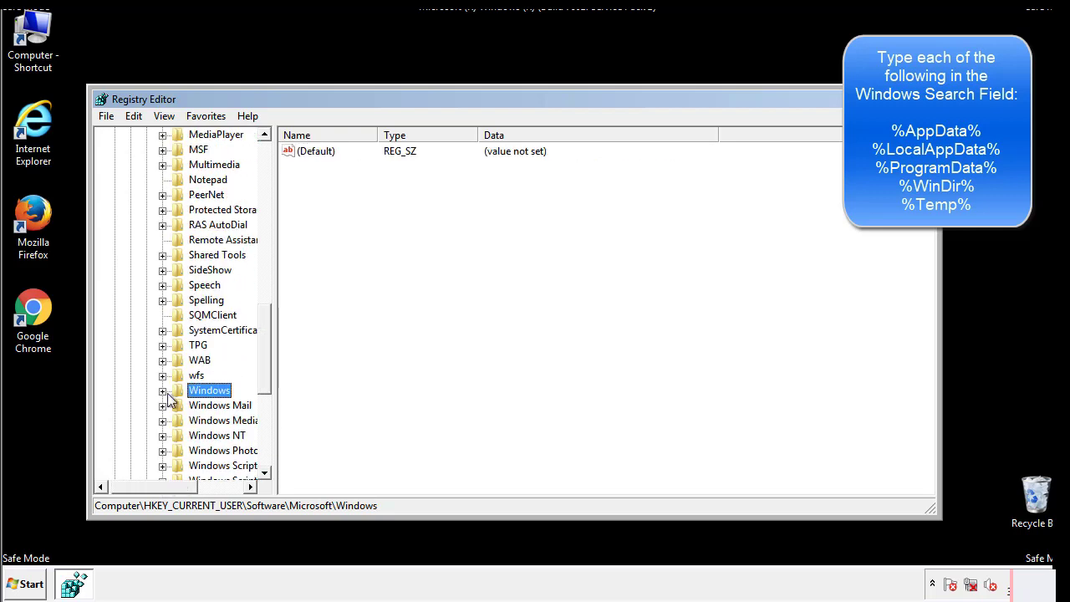
{"action": "left_click_drag", "start_coordinate": [268, 372], "coordinate": [269, 207]}
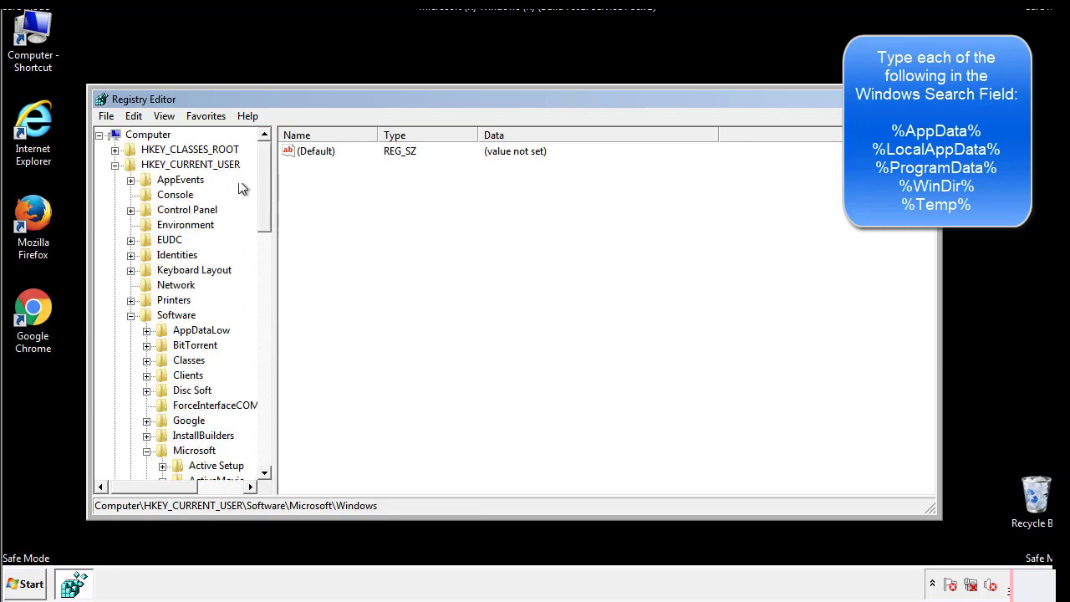
Search the registry with Find for %temp% to reach the Temporary Files key
{"action": "left_click", "coordinate": [134, 116]}
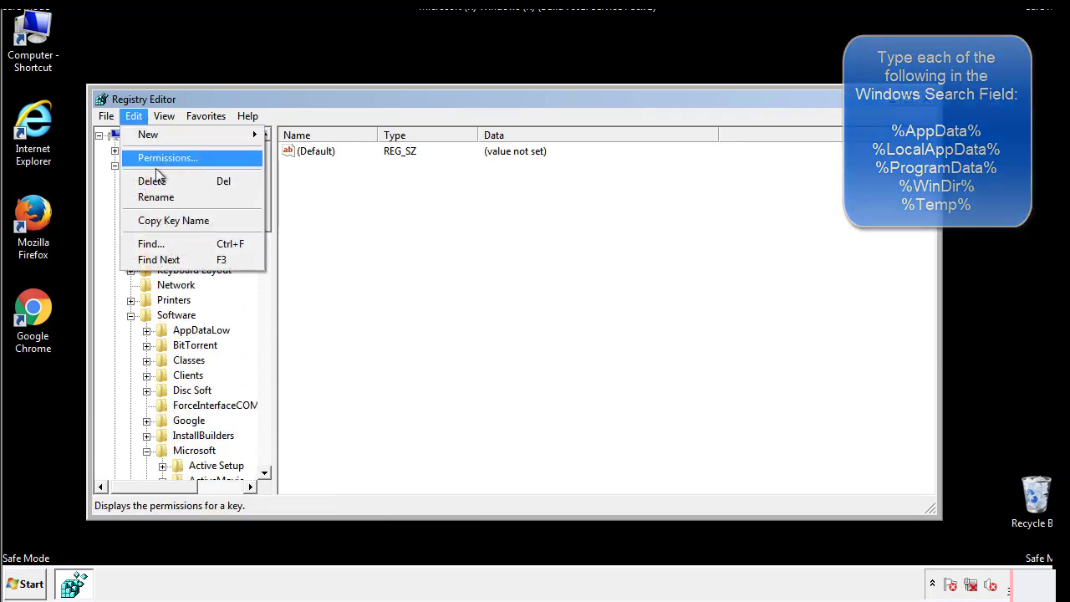
{"action": "left_click", "coordinate": [150, 243]}
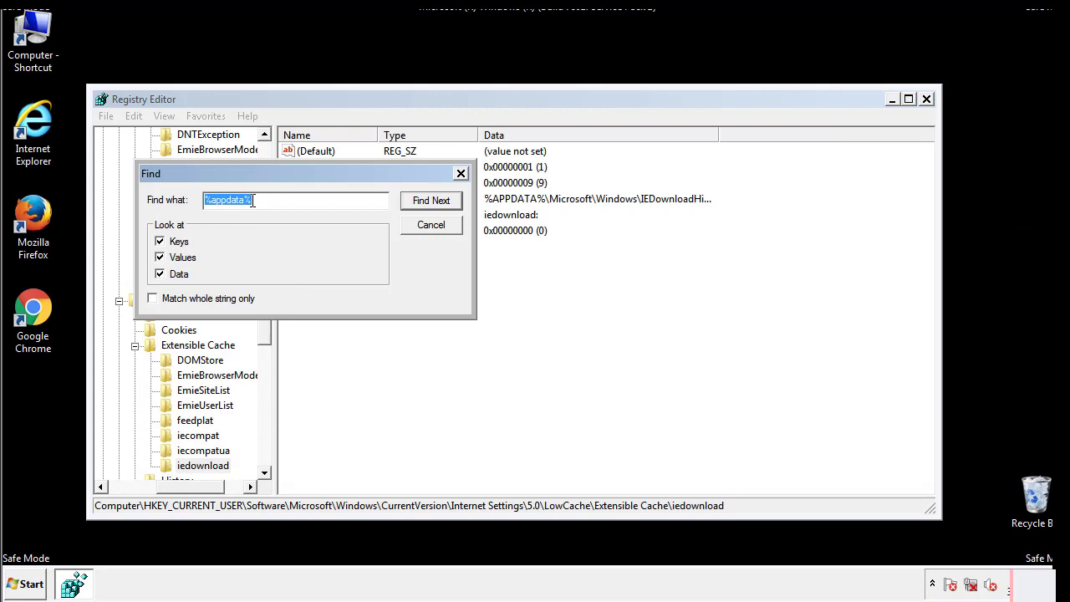
{"action": "type", "text": "%t"}
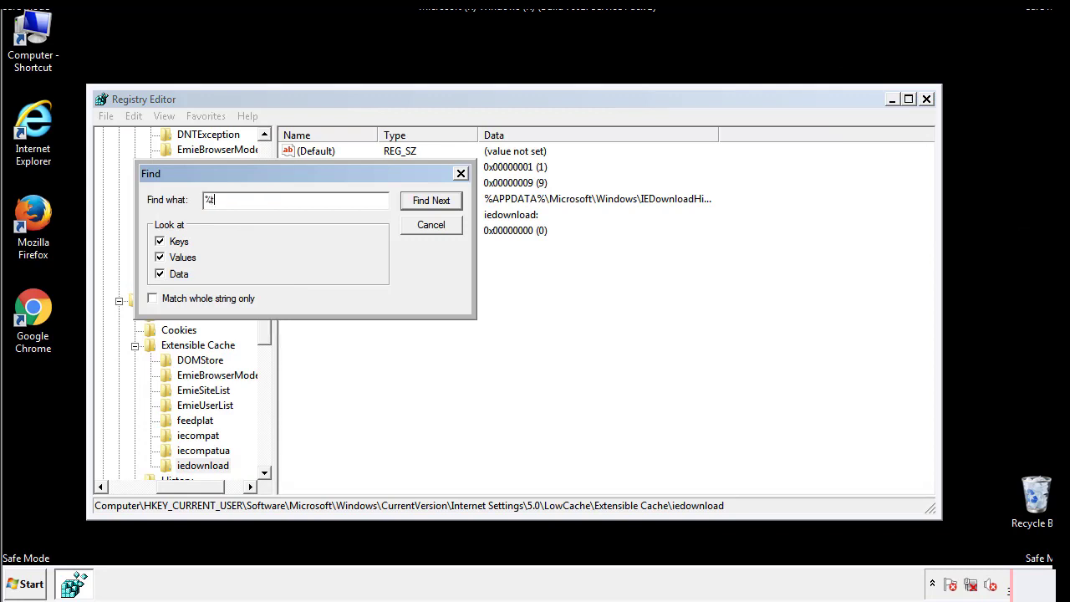
{"action": "type", "text": "emp%"}
{"action": "key", "text": "Return"}
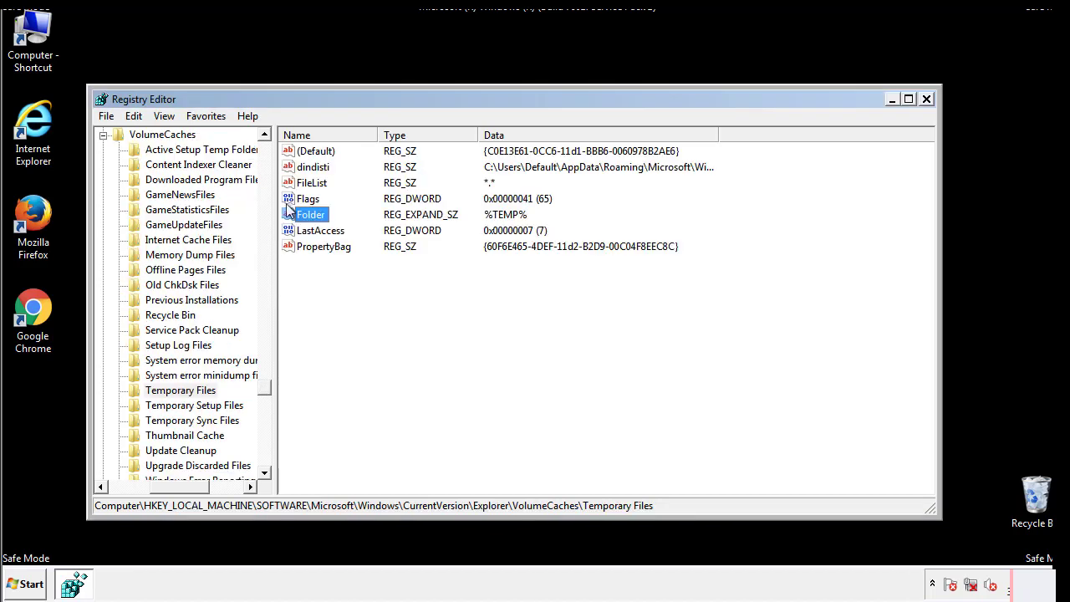
Delete all Temporary Files values except (Default), confirming the permanent deletion
{"action": "left_click", "coordinate": [443, 292]}
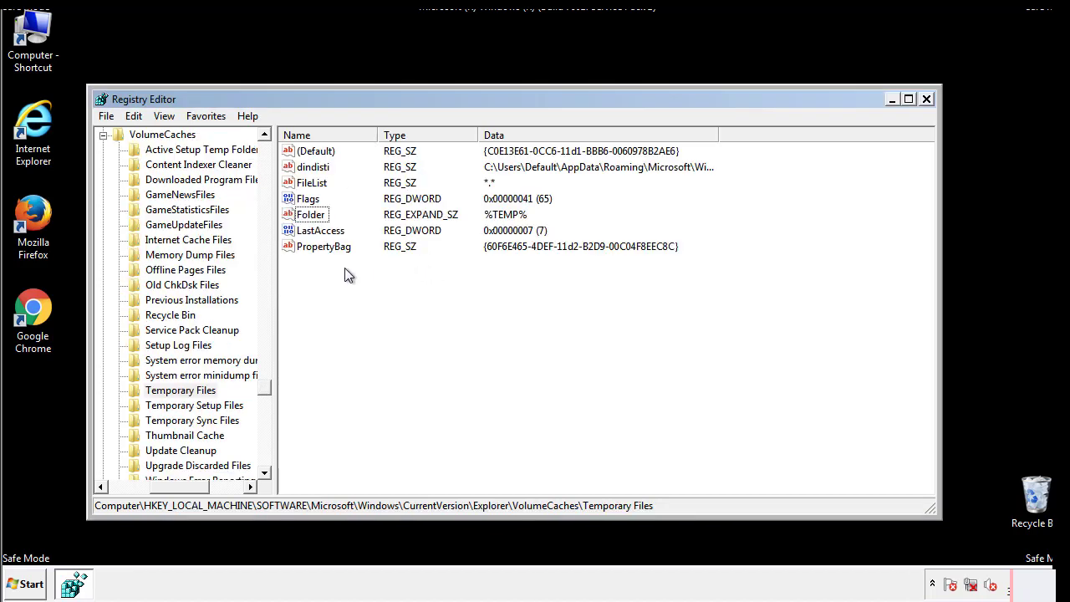
{"action": "mouse_move", "coordinate": [343, 268]}
{"action": "left_mouse_down"}
{"action": "mouse_move", "coordinate": [316, 242]}
{"action": "mouse_move", "coordinate": [303, 155]}
{"action": "left_mouse_up"}
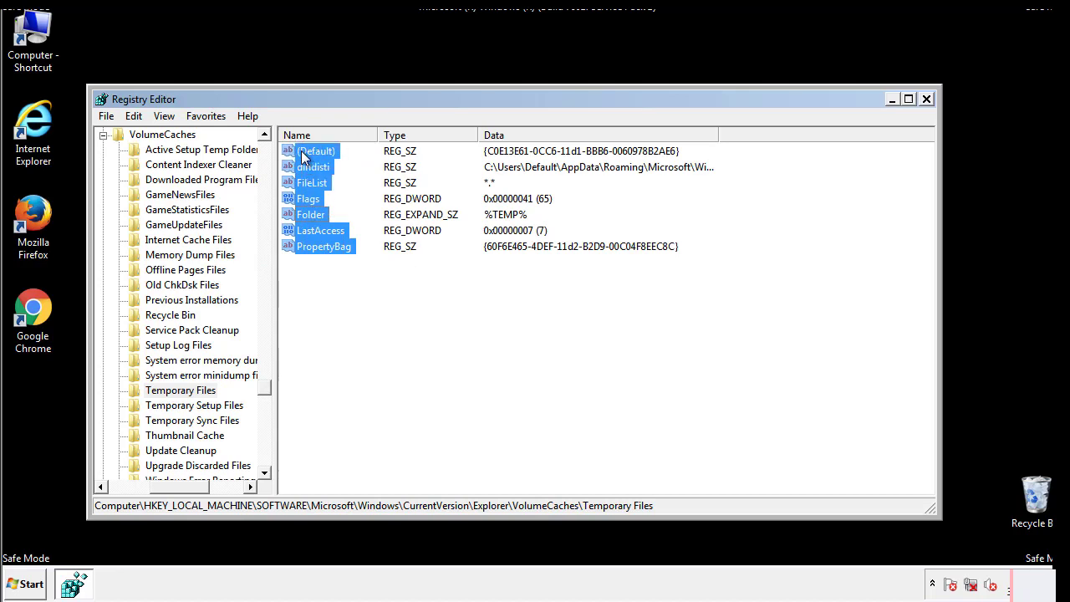
{"action": "right_click", "coordinate": [303, 155]}
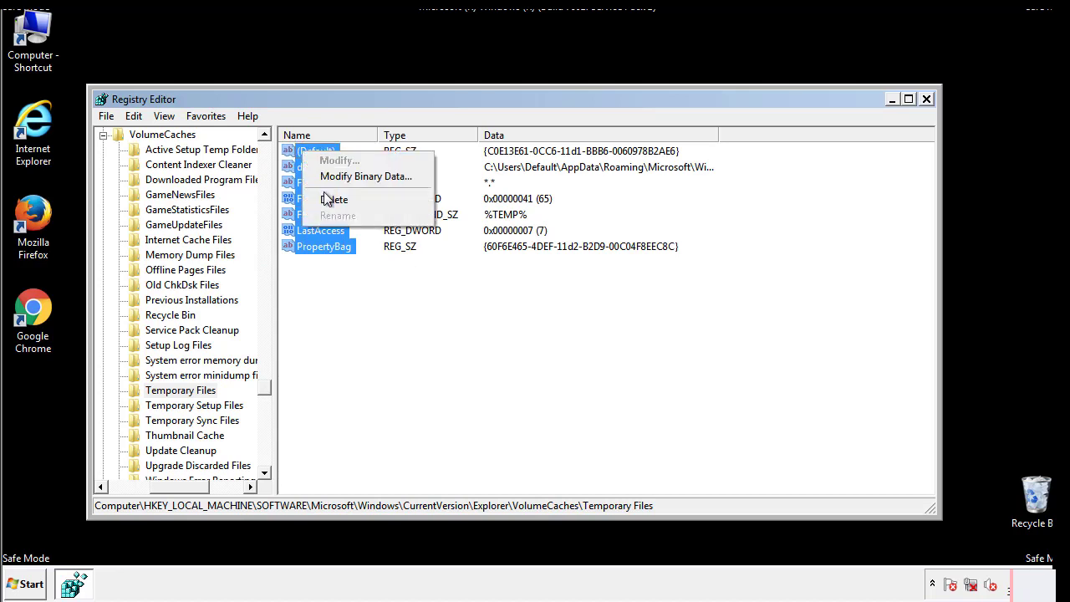
{"action": "left_click", "coordinate": [326, 200]}
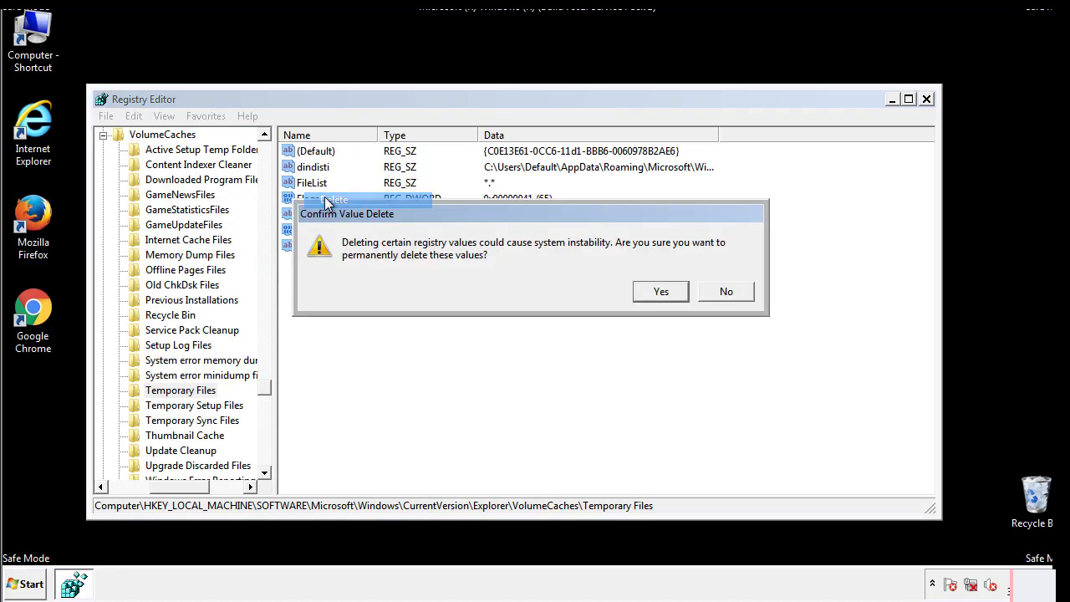
{"action": "left_click", "coordinate": [664, 292]}
{"action": "left_click", "coordinate": [372, 205]}
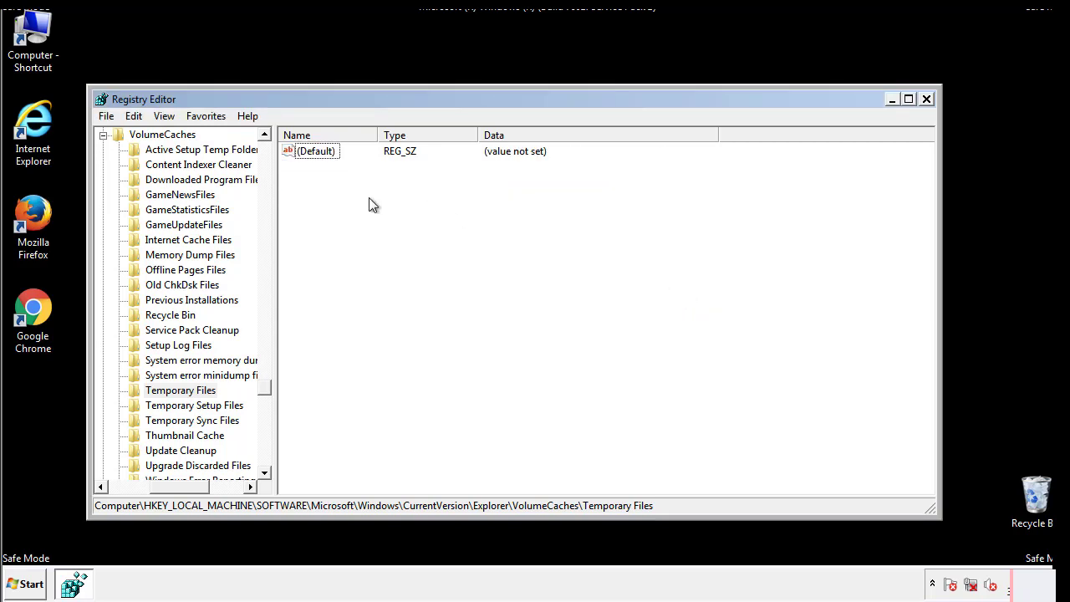
Close Registry Editor and search the Start menu for msconfig
{"action": "left_click", "coordinate": [927, 101]}
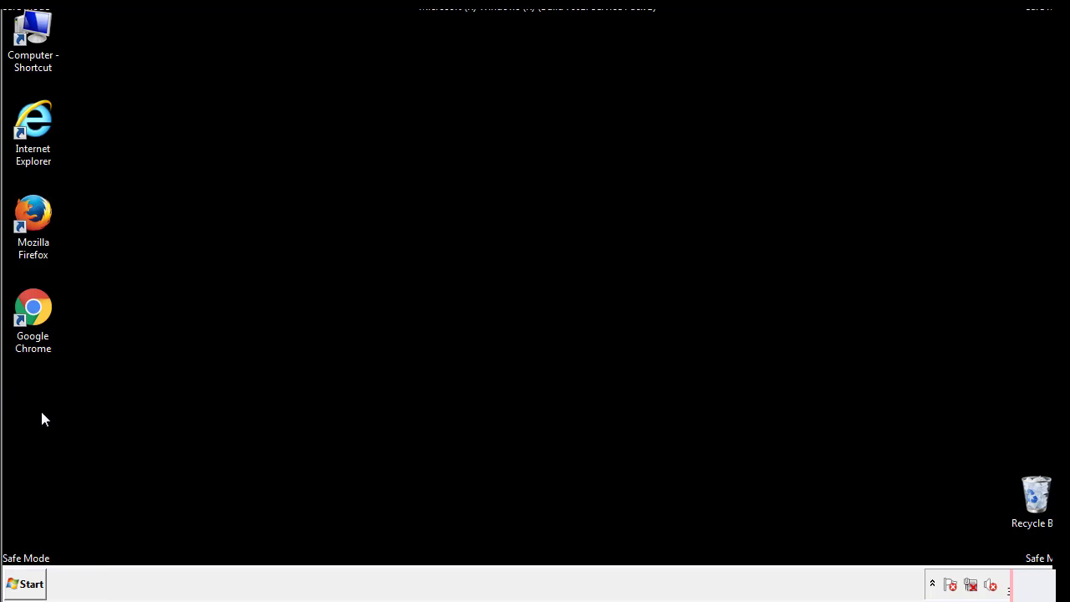
{"action": "left_click", "coordinate": [21, 591]}
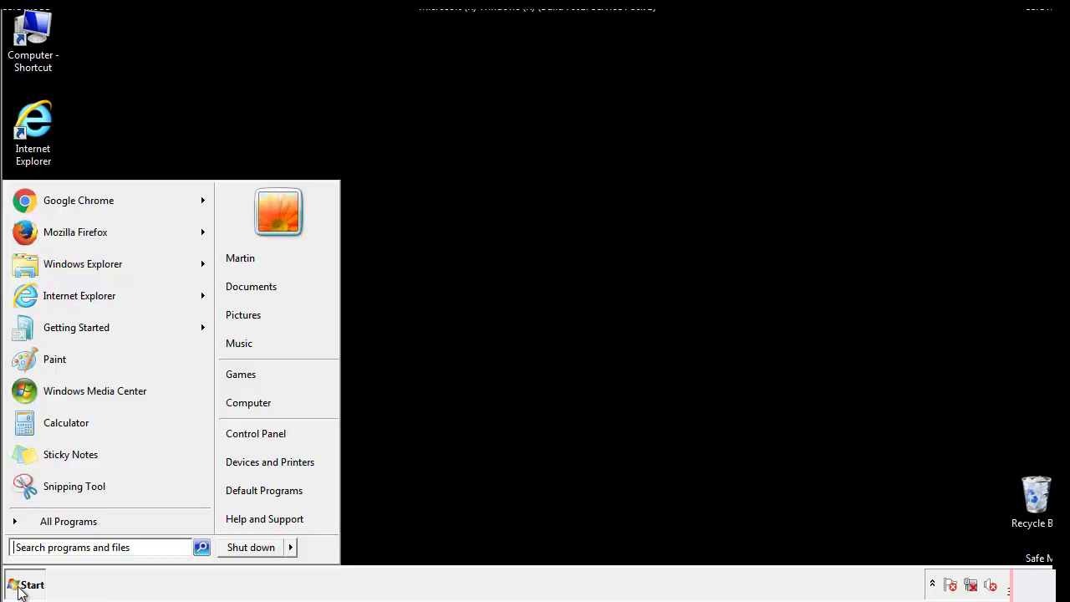
{"action": "left_click", "coordinate": [58, 546]}
{"action": "type", "text": "mscon"}
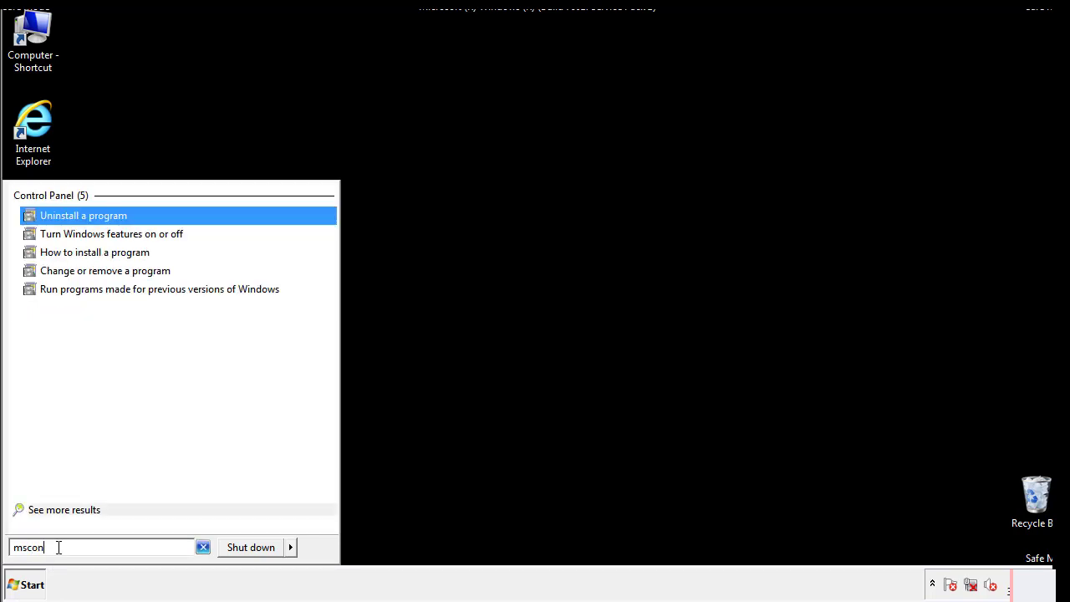
{"action": "type", "text": "fig"}
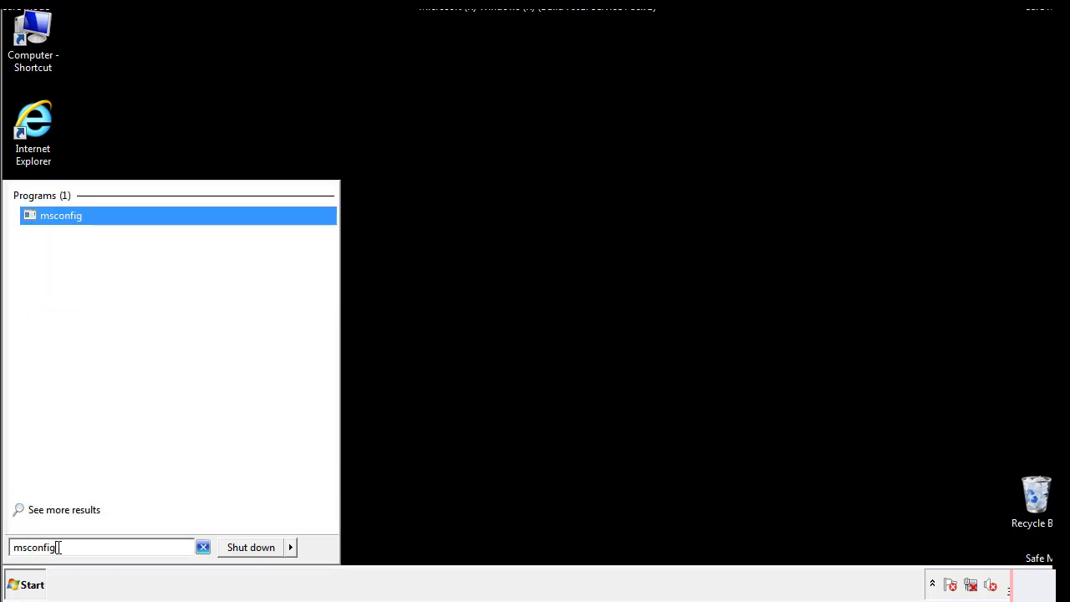
Uncheck Safe boot on the msconfig Boot tab, apply the change, and restart Windows normally
{"action": "key", "text": "Return"}
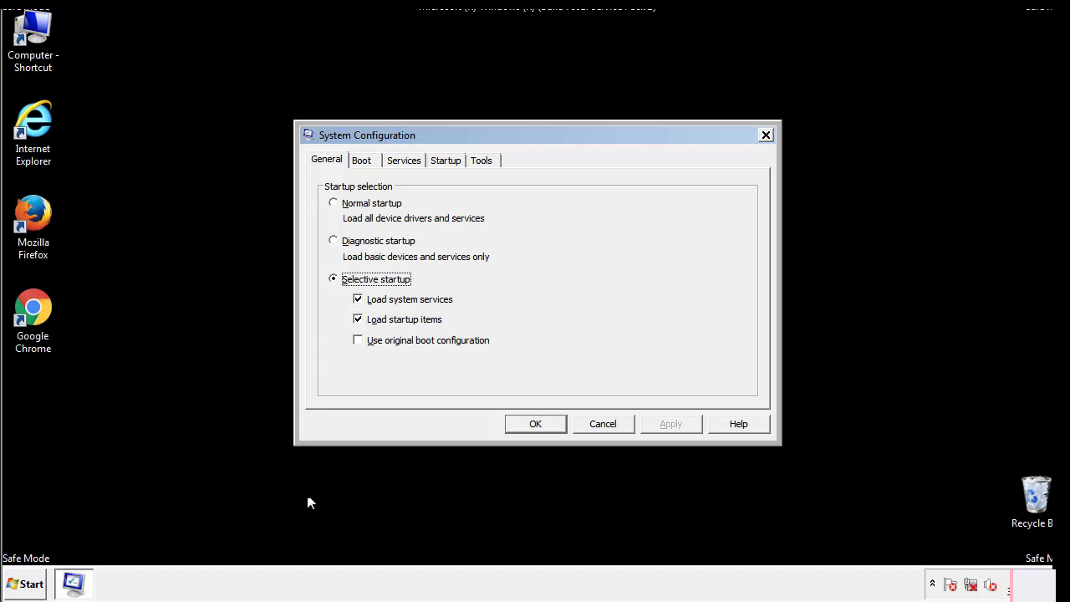
{"action": "left_click", "coordinate": [364, 159]}
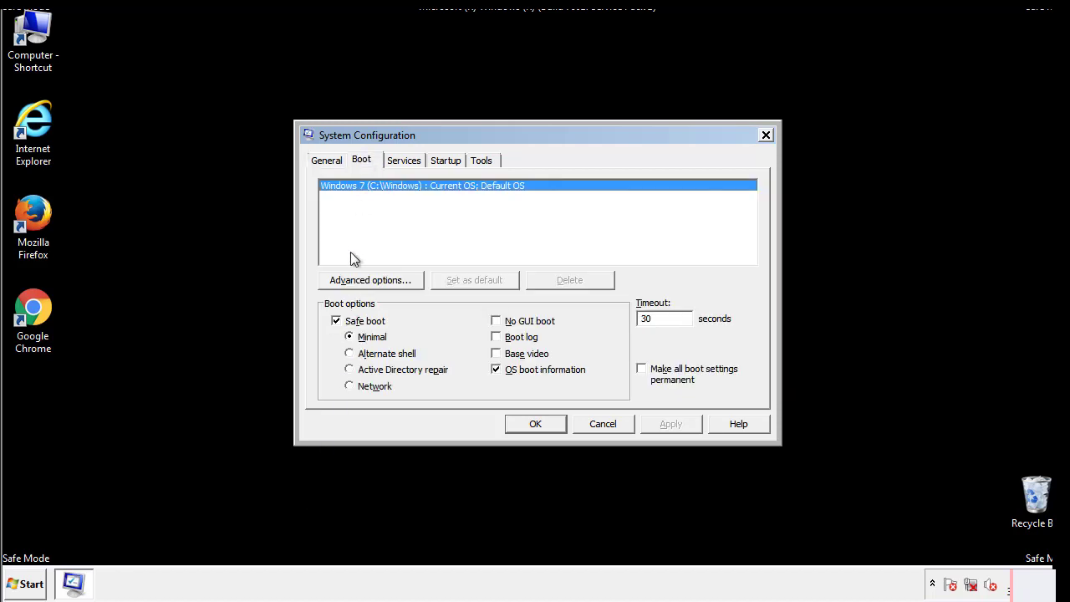
{"action": "left_click", "coordinate": [338, 323]}
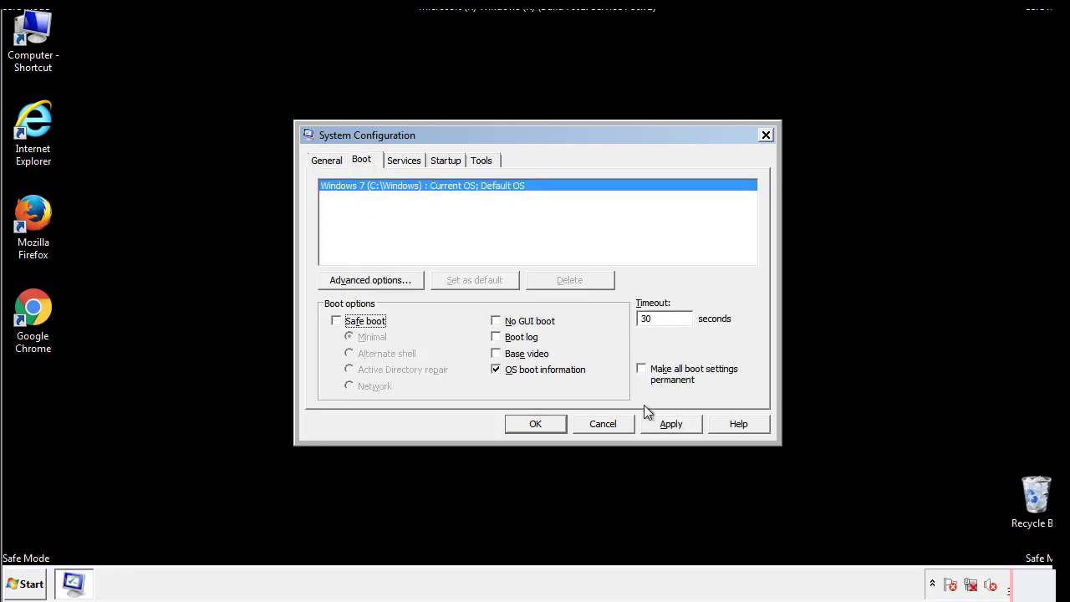
{"action": "left_click", "coordinate": [673, 423]}
{"action": "left_click", "coordinate": [534, 423]}
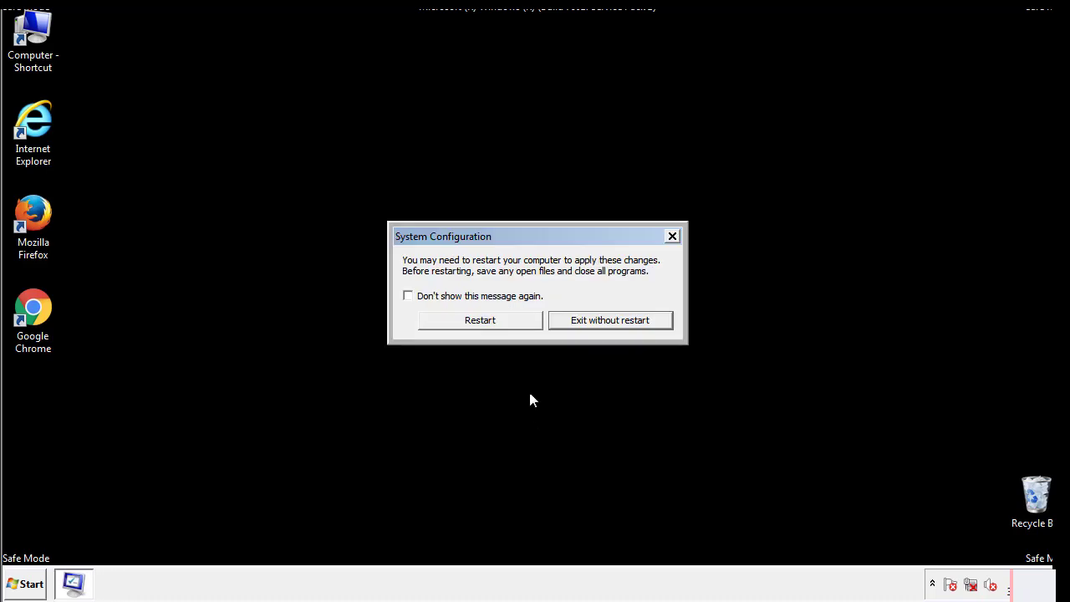
{"action": "left_click", "coordinate": [495, 323]}
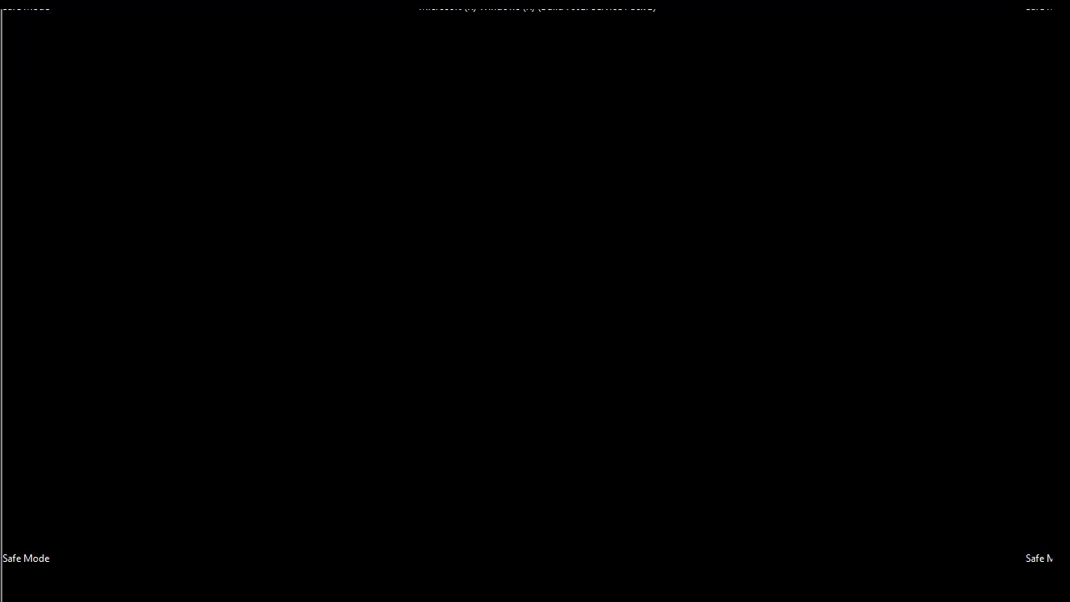